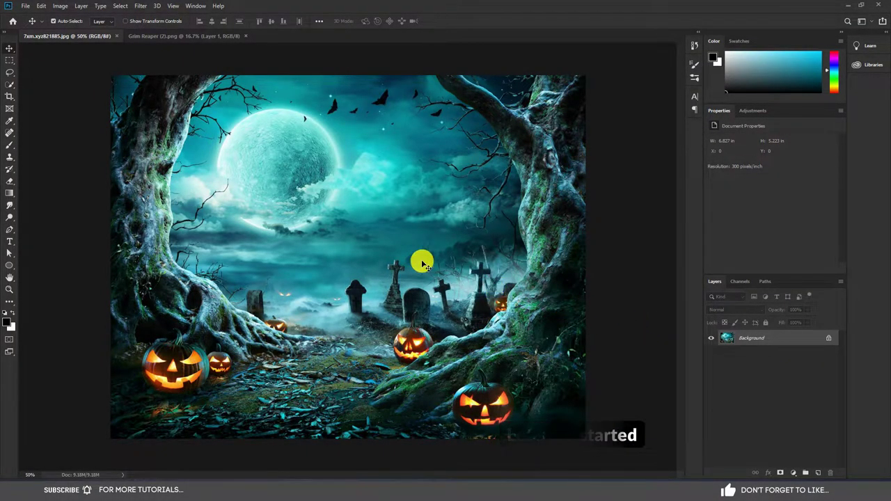
Step: Compare the Halloween graveyard scene with the Grim Reaper (2).png cutout, ending on the reaper
left_click(167, 37)
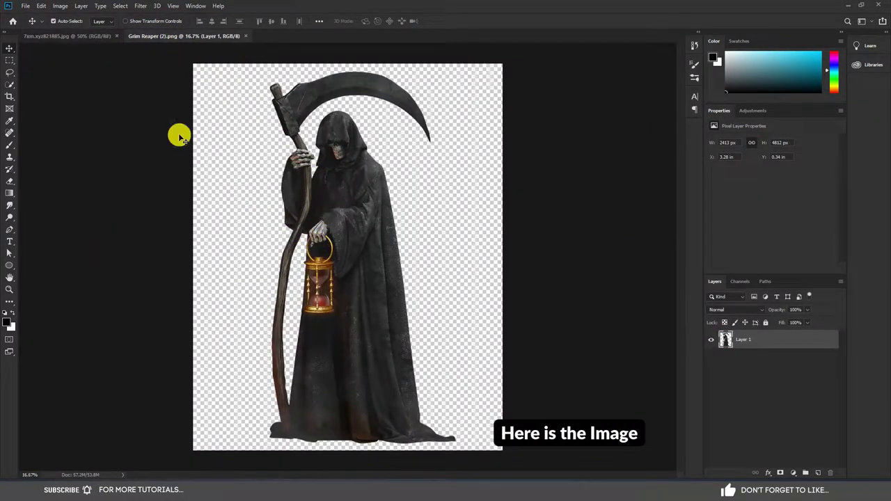
left_click(71, 36)
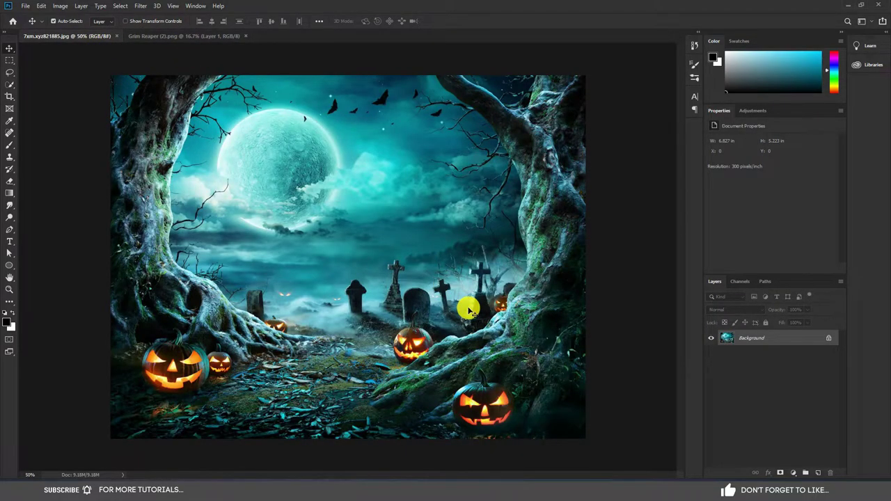
scroll(469, 312, "up", 1)
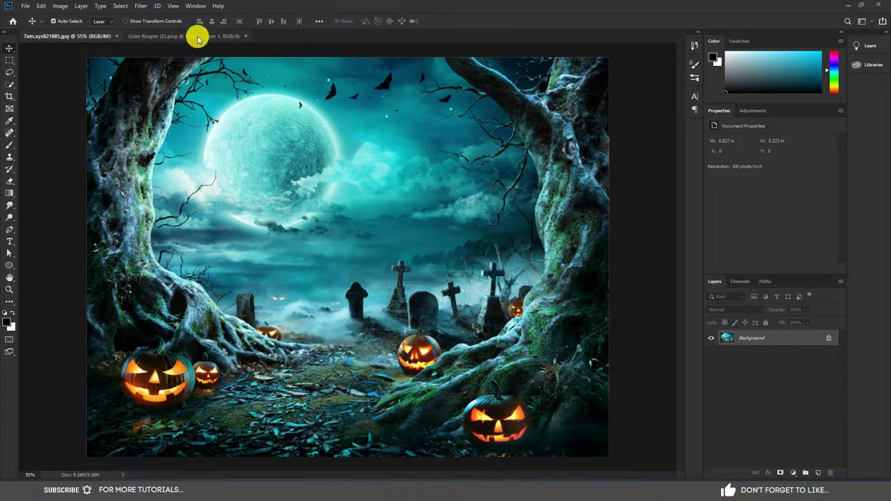
left_click(197, 35)
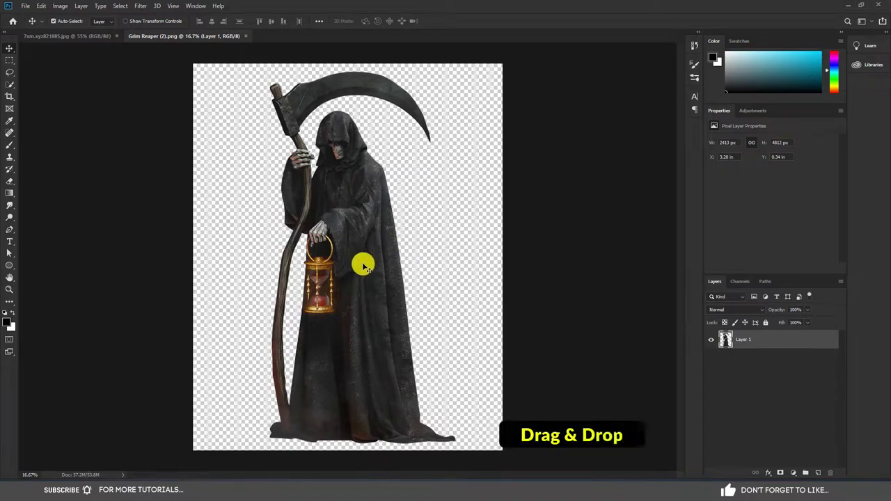
Step: Drag the reaper into the graveyard scene and scale it down to about 21%
left_click_drag(361, 259, 79, 37)
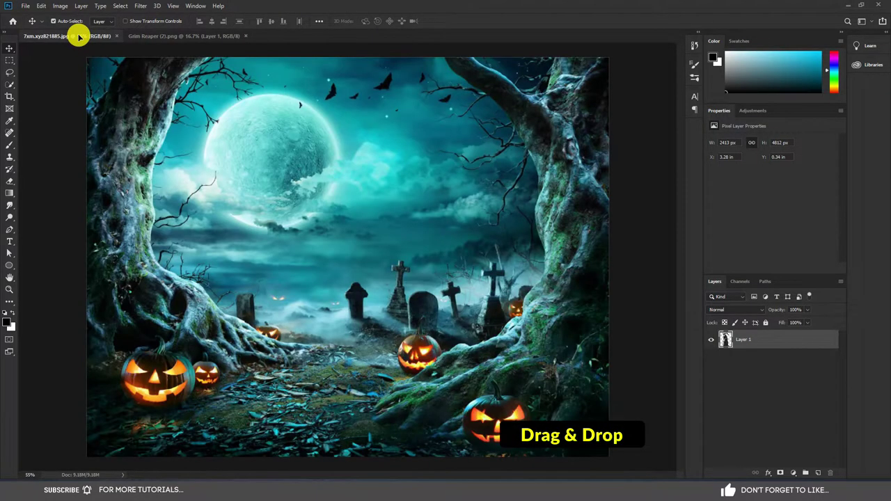
mouse_move(78, 37)
left_mouse_down()
mouse_move(371, 251)
mouse_move(337, 454)
mouse_move(364, 223)
mouse_move(235, 378)
mouse_move(267, 468)
mouse_move(332, 409)
left_mouse_up()
key("ctrl+t")
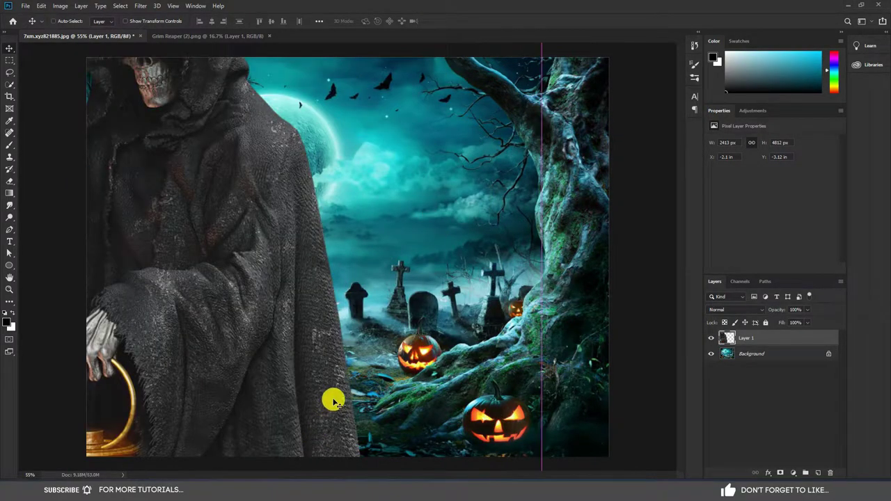
left_click_drag(264, 169, 269, 414)
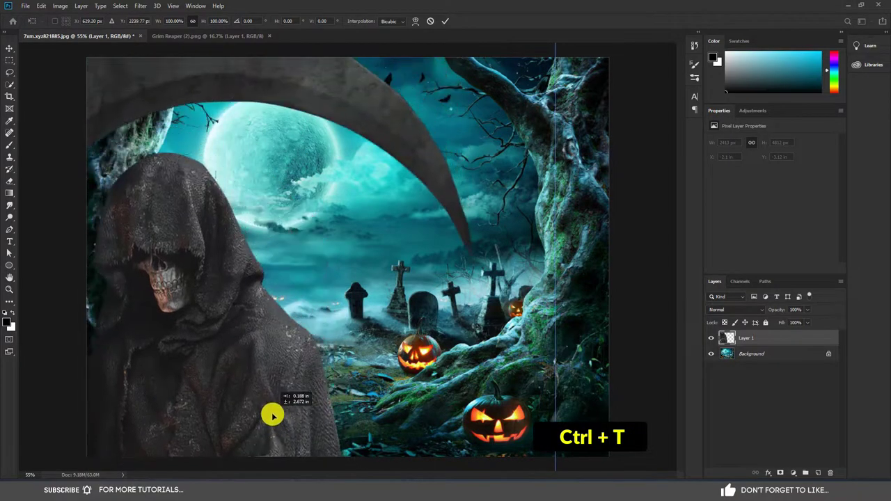
mouse_move(561, 44)
left_mouse_down()
mouse_move(342, 215)
mouse_move(275, 368)
mouse_move(525, 187)
mouse_move(602, 180)
mouse_move(314, 394)
left_mouse_up()
mouse_move(298, 437)
left_mouse_down()
mouse_move(399, 139)
mouse_move(537, 109)
mouse_move(486, 218)
mouse_move(404, 288)
mouse_move(354, 312)
mouse_move(374, 175)
left_mouse_up()
mouse_move(494, 91)
left_mouse_down()
mouse_move(418, 203)
mouse_move(300, 415)
mouse_move(339, 243)
mouse_move(312, 215)
mouse_move(319, 225)
mouse_move(307, 234)
mouse_move(295, 229)
left_mouse_up()
Step: Fine-tune the reaper's size and position left of centre, then commit the placement
left_click_drag(362, 150, 358, 149)
left_click_drag(304, 232, 299, 228)
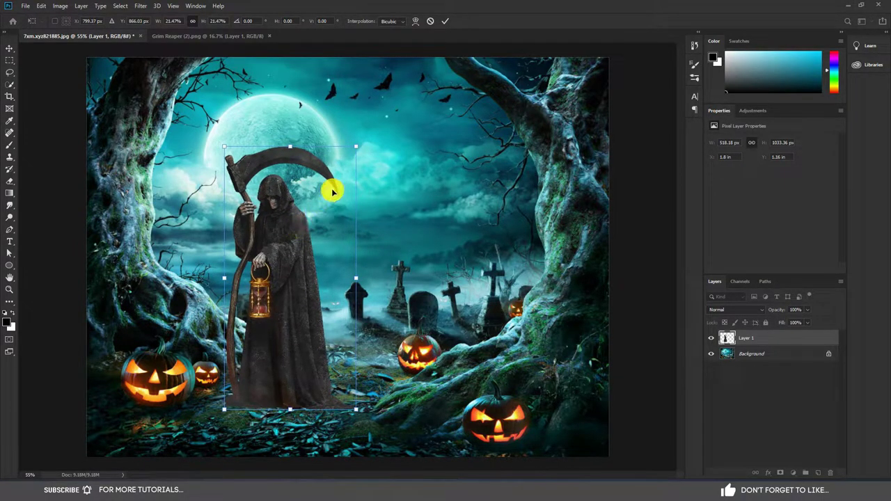
left_click_drag(355, 147, 358, 142)
key("Return")
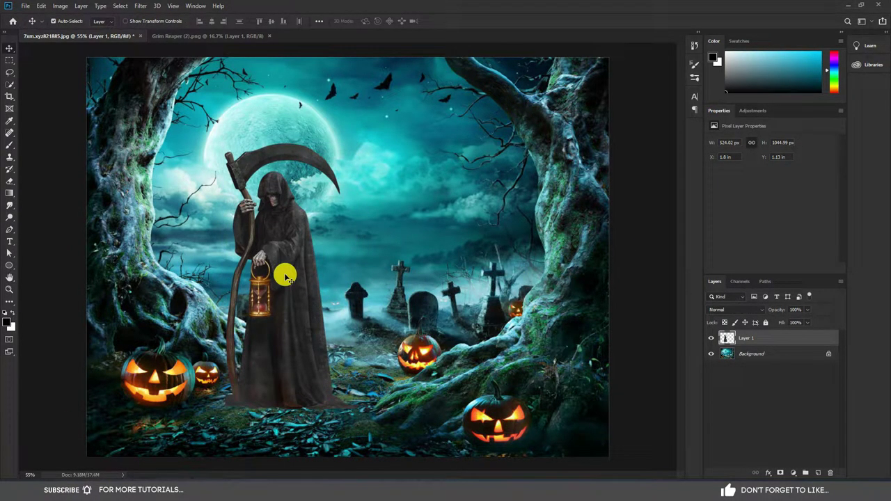
key("ctrl+t")
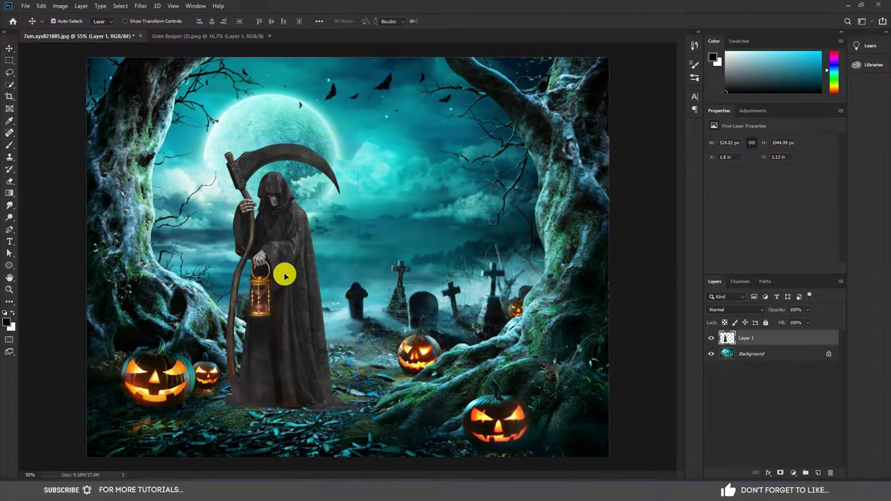
left_click_drag(284, 276, 282, 276)
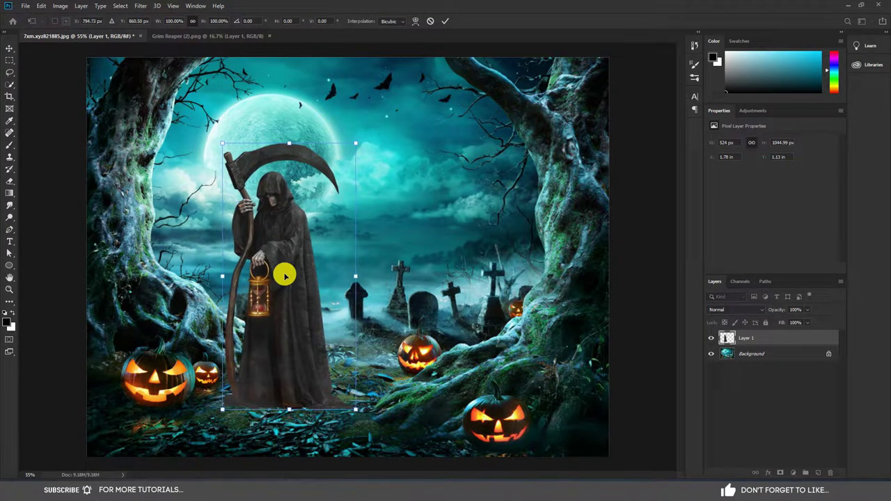
double_click(270, 244)
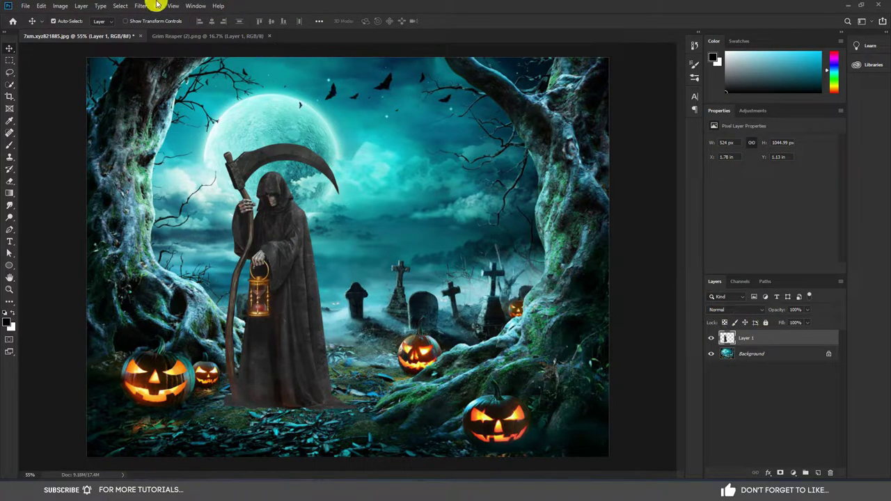
left_click(140, 6)
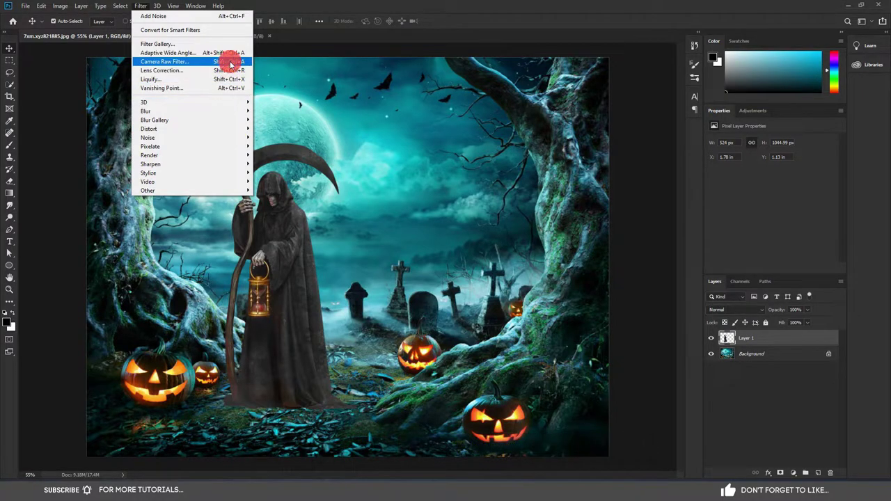
Step: Grade the reaper in Camera Raw: Temperature -11, Exposure -0.30, Shadows -26, Blacks +40
left_click(230, 61)
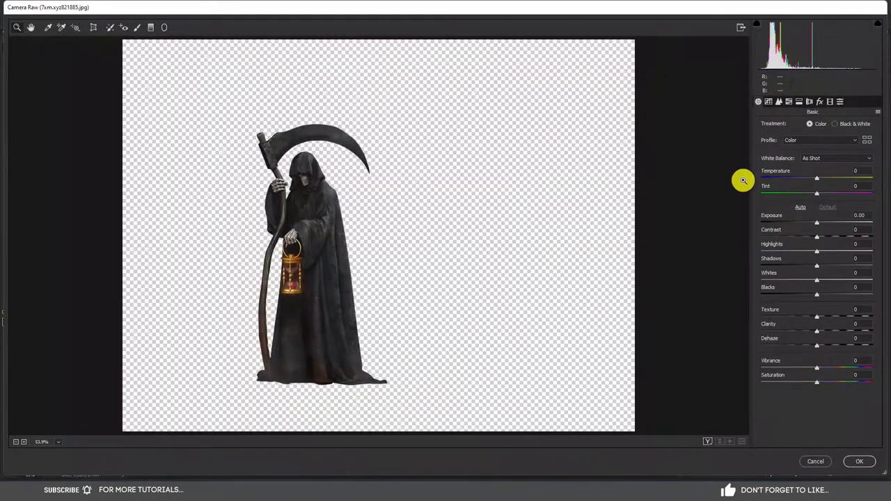
left_click_drag(817, 179, 808, 183)
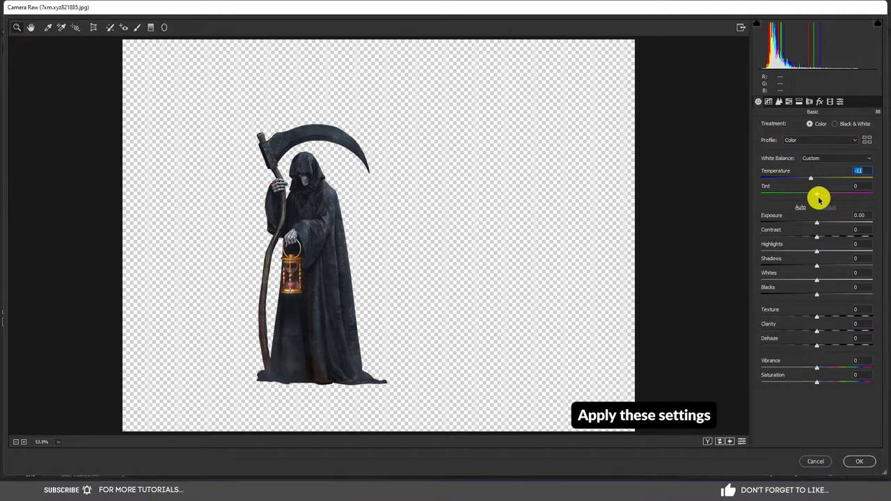
left_click_drag(817, 224, 832, 239)
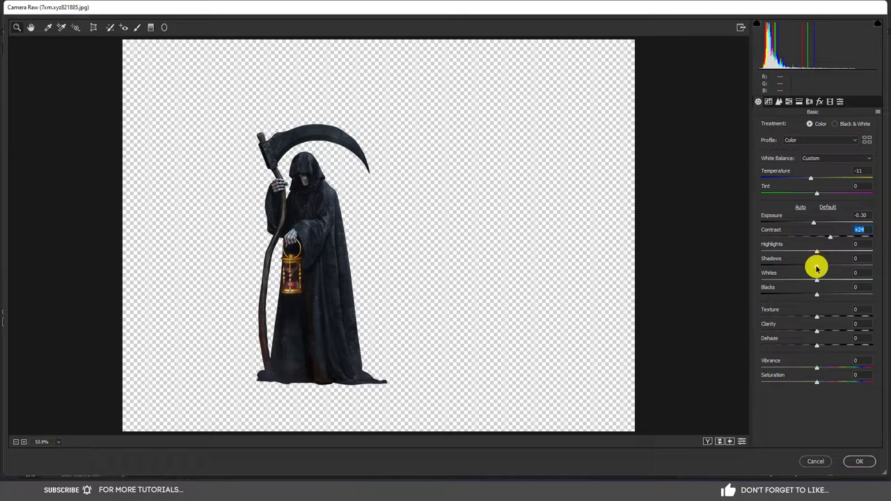
left_click_drag(818, 269, 810, 271)
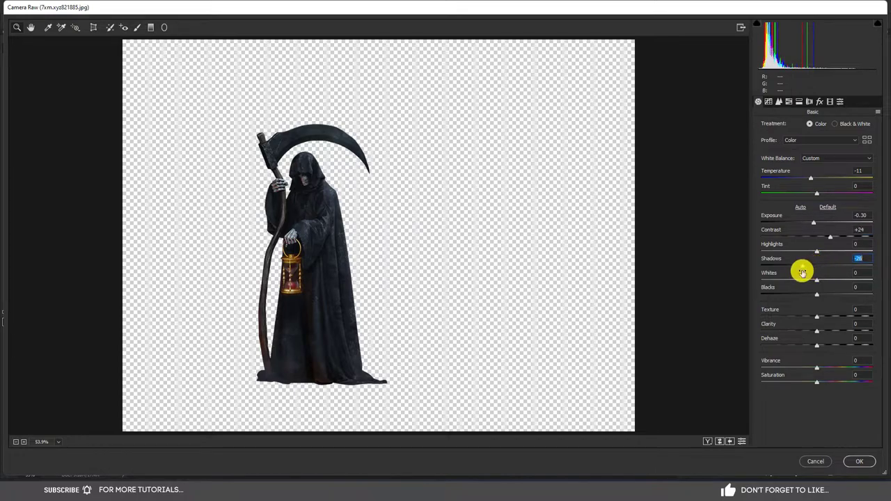
mouse_move(816, 289)
left_mouse_down()
mouse_move(840, 297)
mouse_move(807, 285)
left_mouse_up()
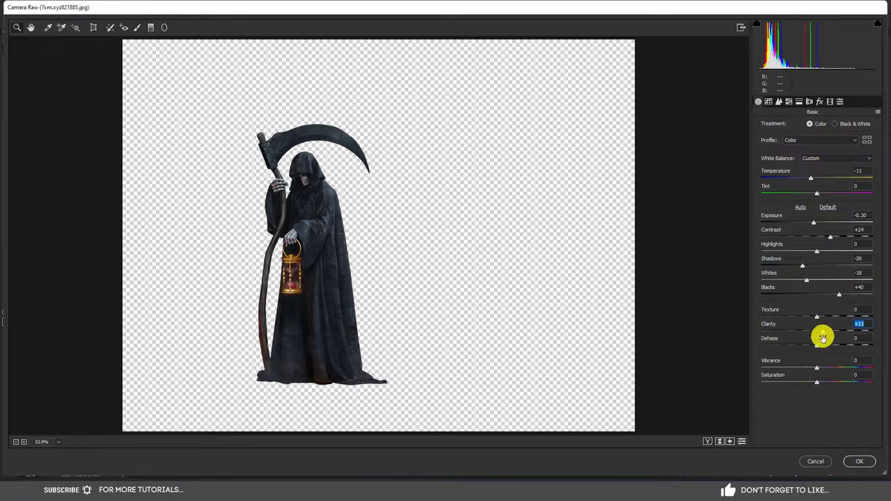
left_click(864, 465)
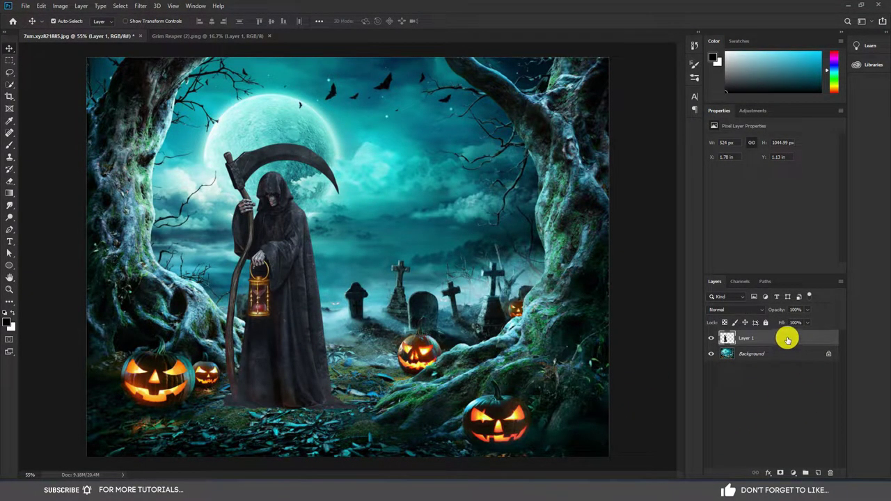
Step: Rerun the Camera Raw Filter to raise the reaper's contrast to +41
left_click(141, 9)
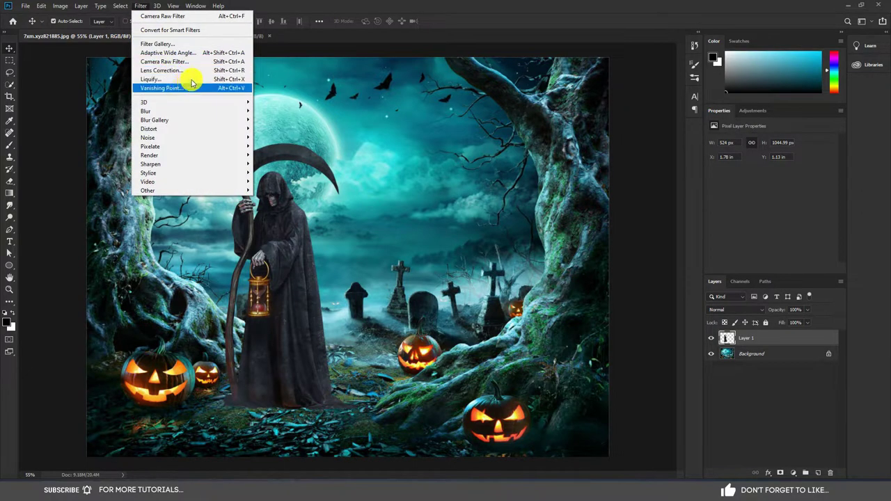
left_click(220, 62)
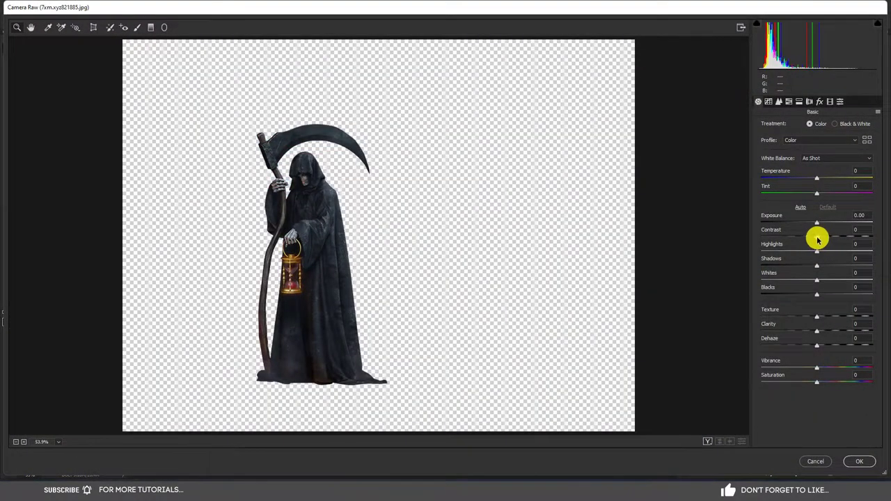
left_click_drag(818, 238, 840, 238)
left_click(859, 461)
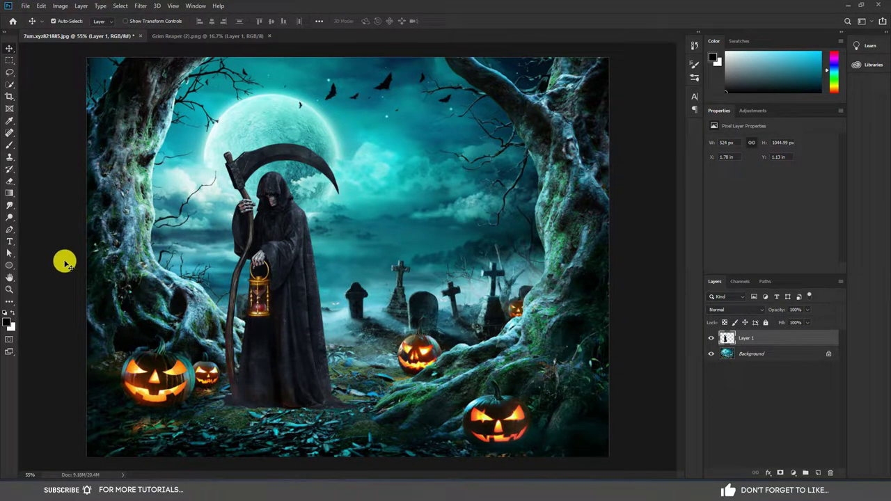
left_click(9, 265)
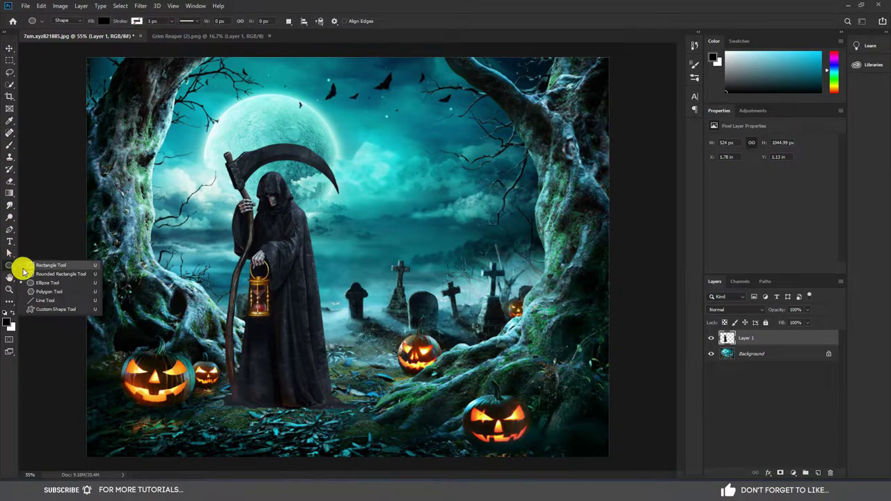
Step: Draw a pure yellow ellipse over the lantern's glass, replacing the first black one
left_click(59, 282)
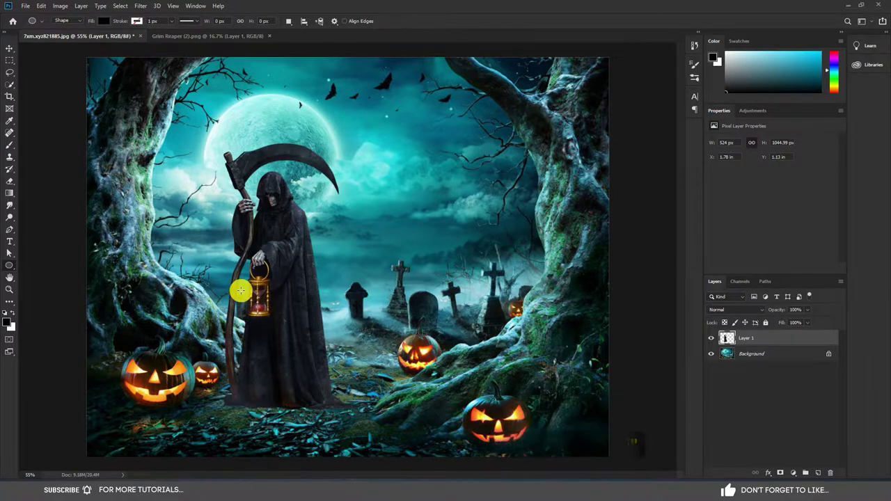
left_click_drag(254, 281, 269, 319)
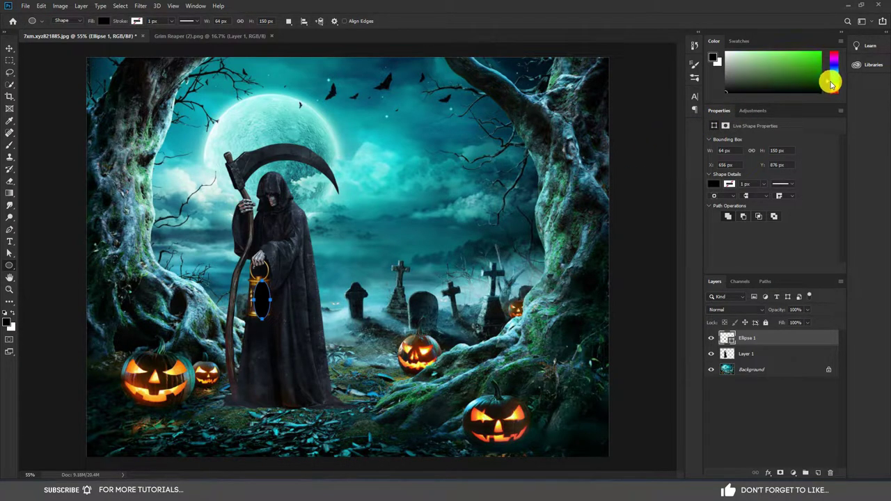
left_click_drag(831, 83, 823, 46)
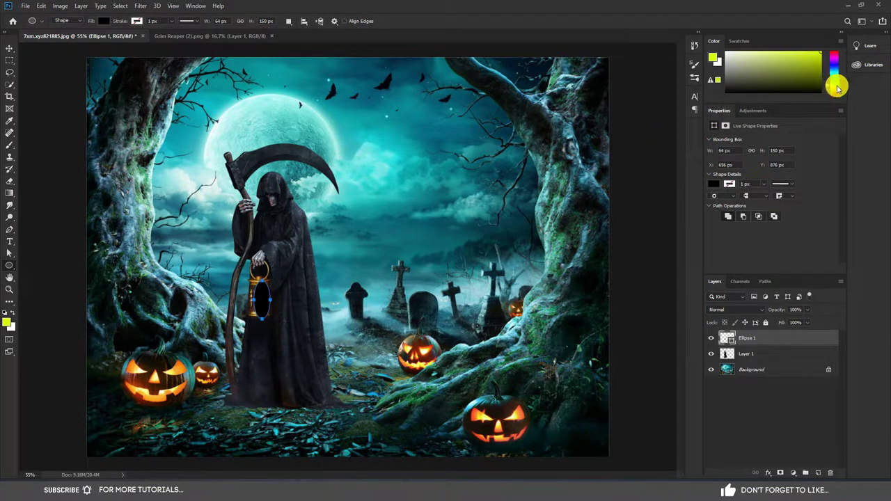
left_click_drag(827, 86, 827, 85)
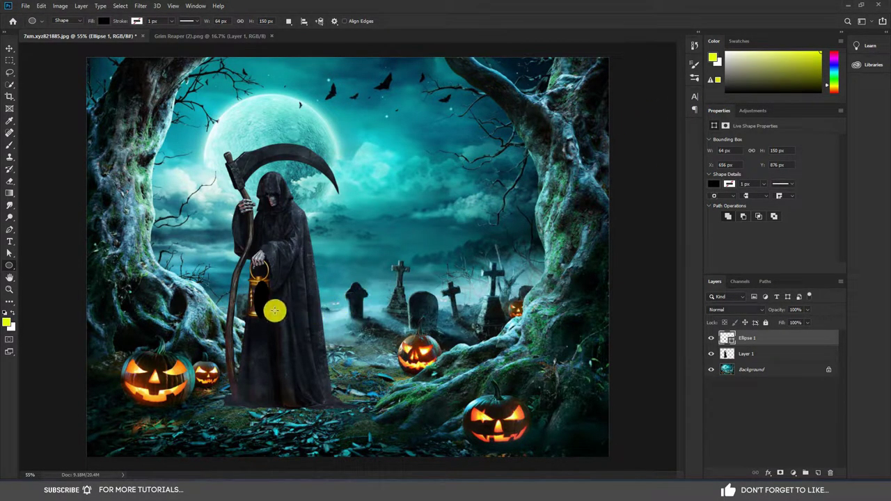
key("Delete")
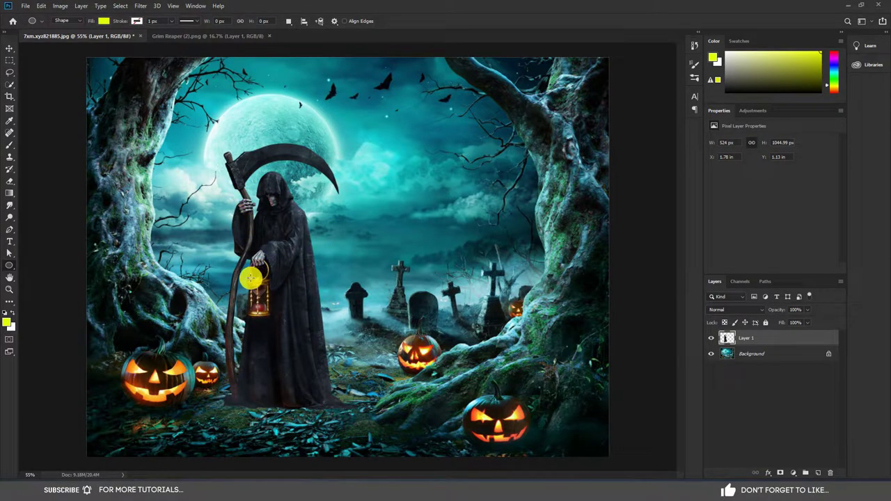
left_click_drag(250, 278, 270, 315)
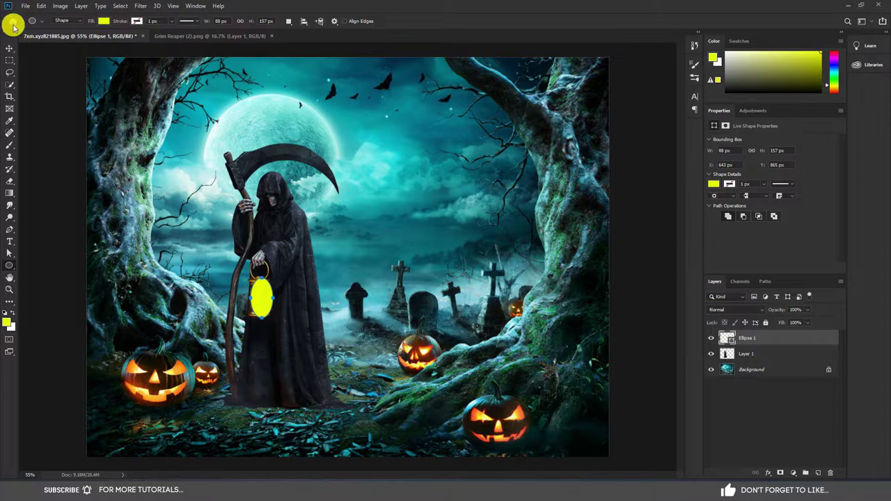
Step: Fit Ellipse 1 onto the lantern glass and convert it to a smart object
left_click(6, 49)
left_click_drag(257, 306, 257, 306)
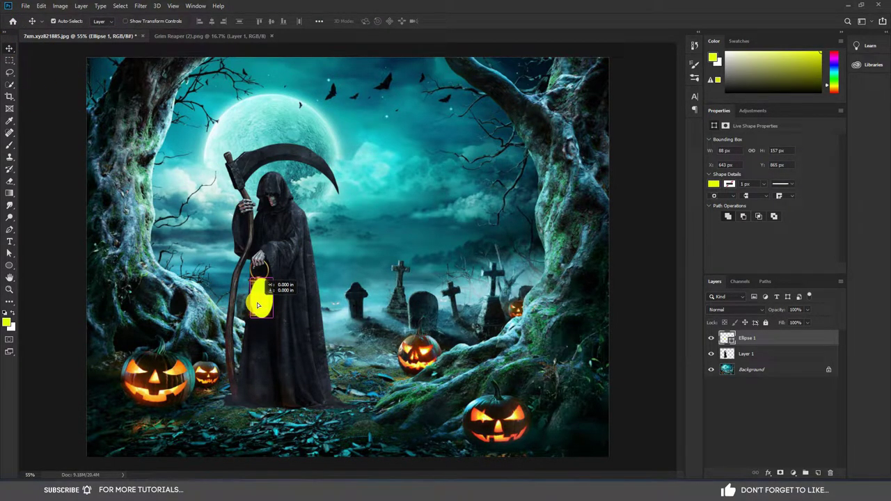
key("ctrl+t")
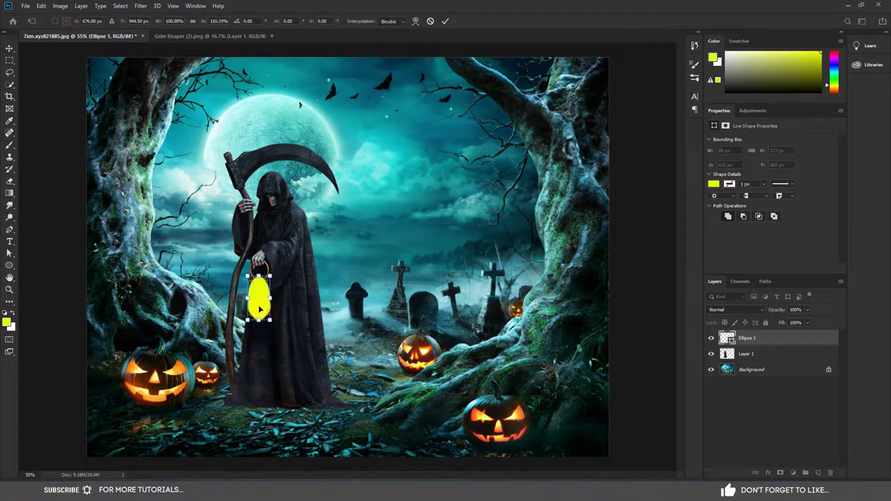
left_click(775, 342)
right_click(773, 340)
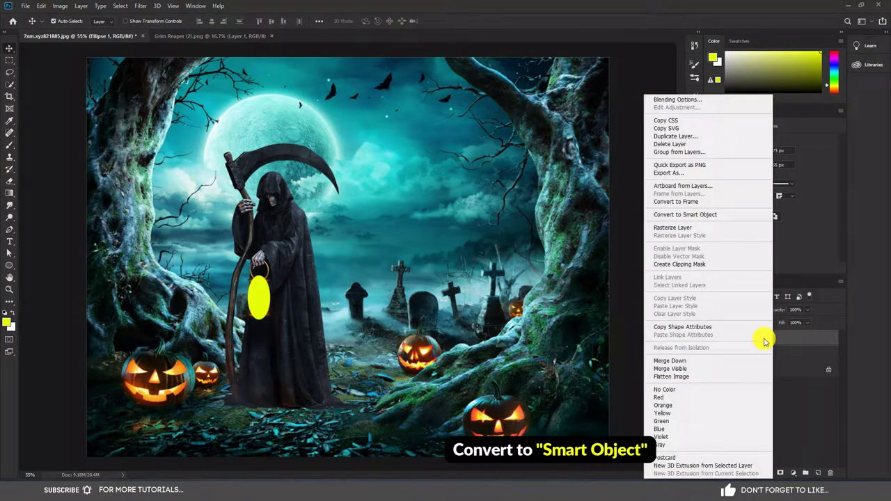
left_click(740, 214)
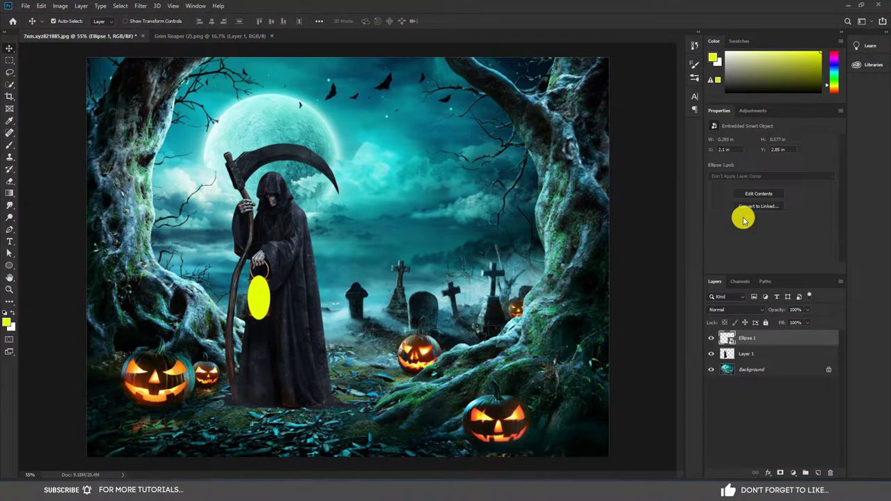
Step: Blur the yellow ellipse with an 87-pixel Gaussian Blur to make the lantern glow
left_click(140, 5)
mouse_move(181, 111)
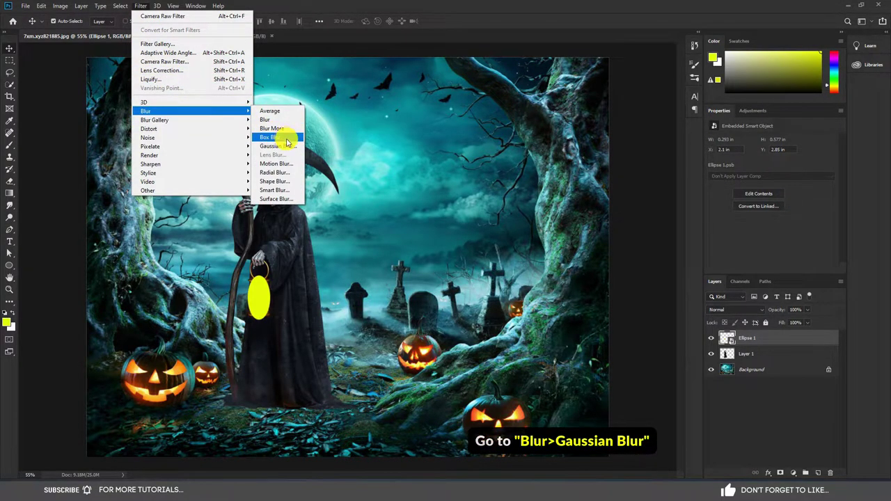
left_click(291, 147)
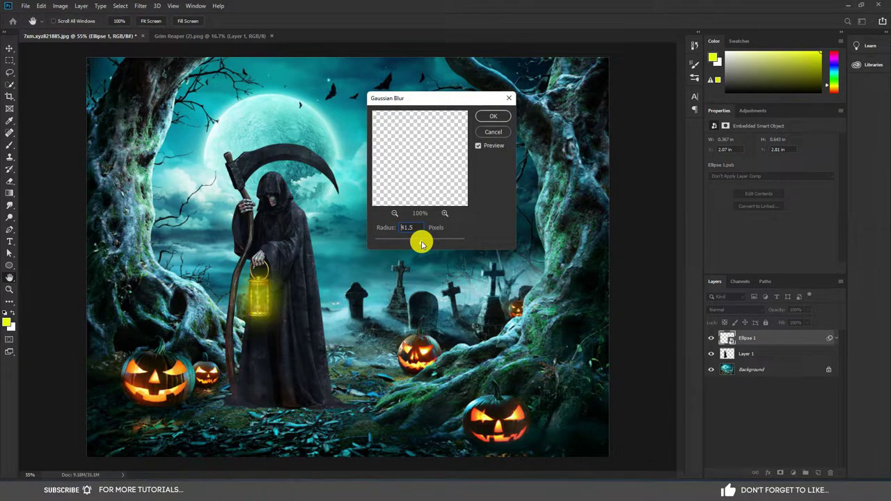
left_click_drag(422, 243, 428, 243)
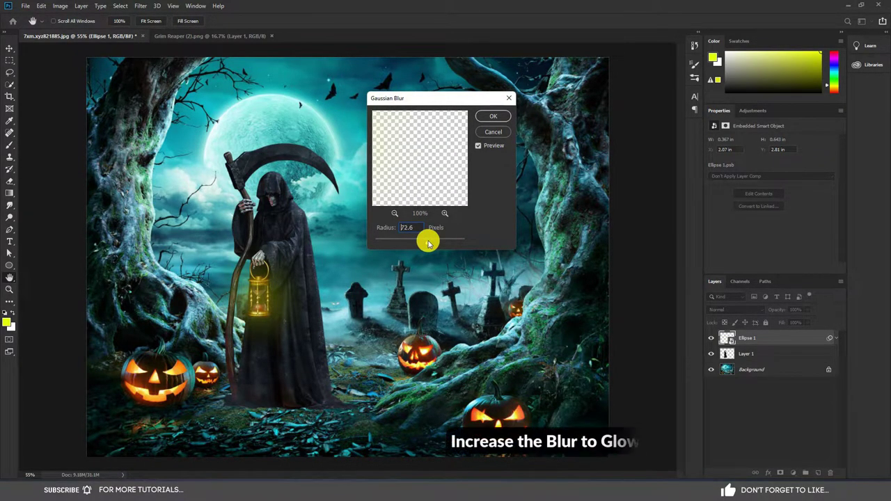
left_click_drag(429, 242, 430, 243)
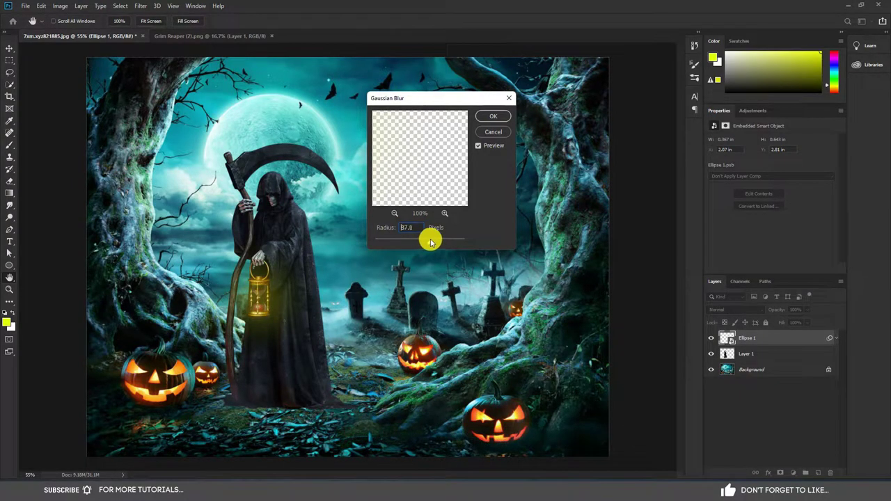
left_click(494, 117)
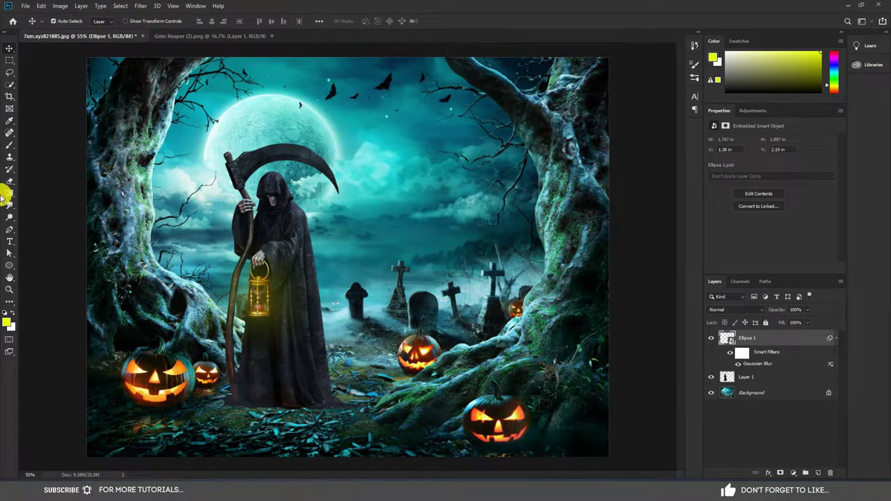
left_click(11, 267)
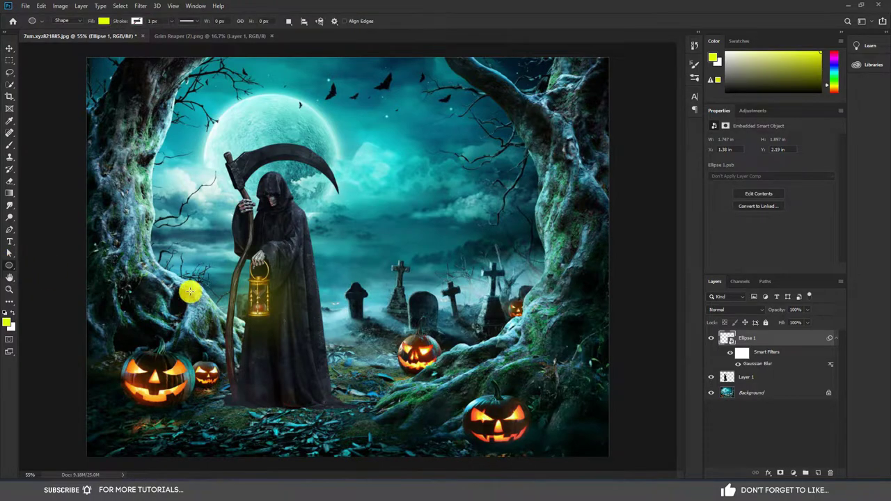
Step: Draw a wide orange ellipse across the lantern, redrawing it after the first attempt
left_click_drag(237, 289, 301, 309)
mouse_move(832, 83)
left_mouse_down()
mouse_move(835, 96)
mouse_move(828, 90)
left_mouse_up()
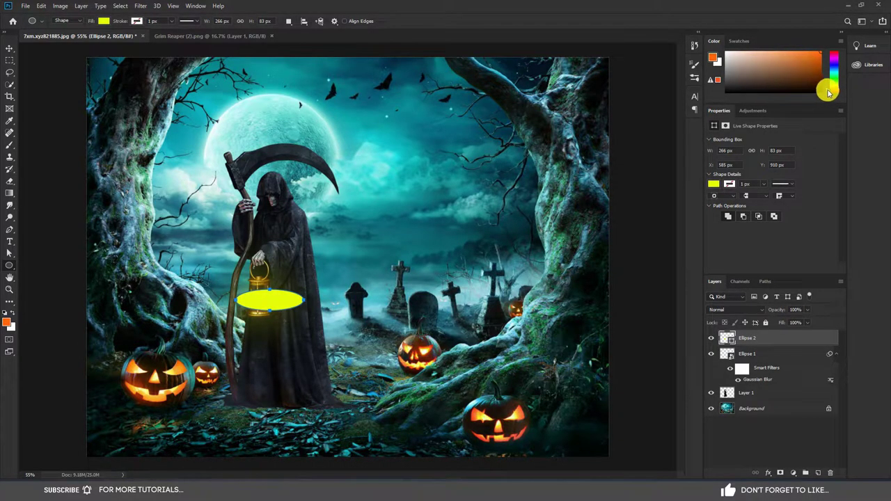
key("Delete")
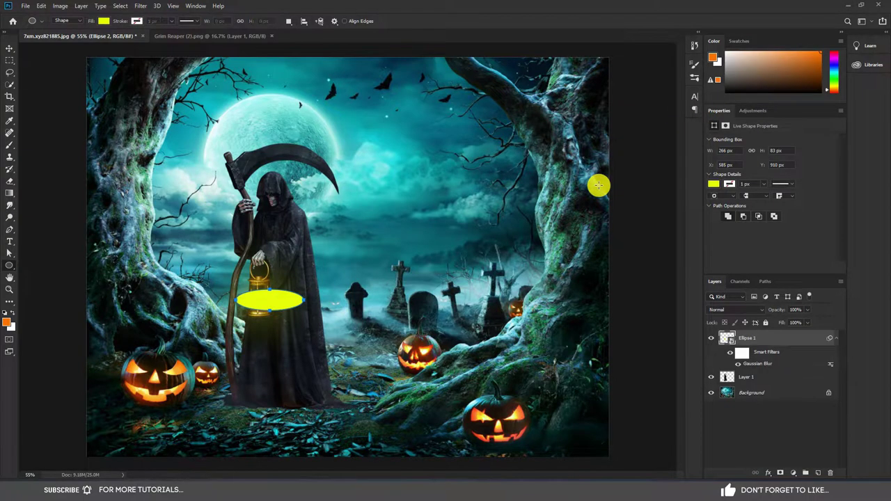
left_click_drag(223, 290, 312, 314)
left_click_drag(300, 310, 300, 309)
left_click(10, 49)
Step: Convert the orange ellipse to a smart object and apply a ~116-pixel Gaussian Blur
key("ctrl+t")
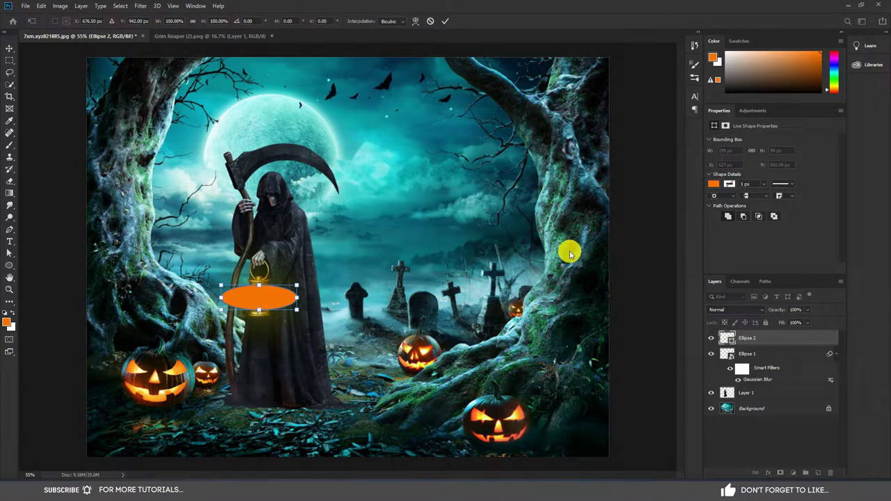
right_click(770, 337)
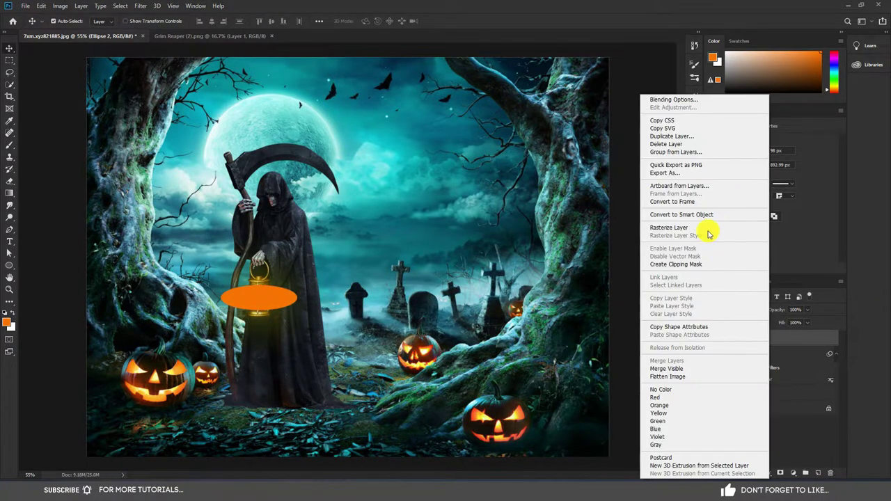
left_click(736, 214)
left_click(140, 5)
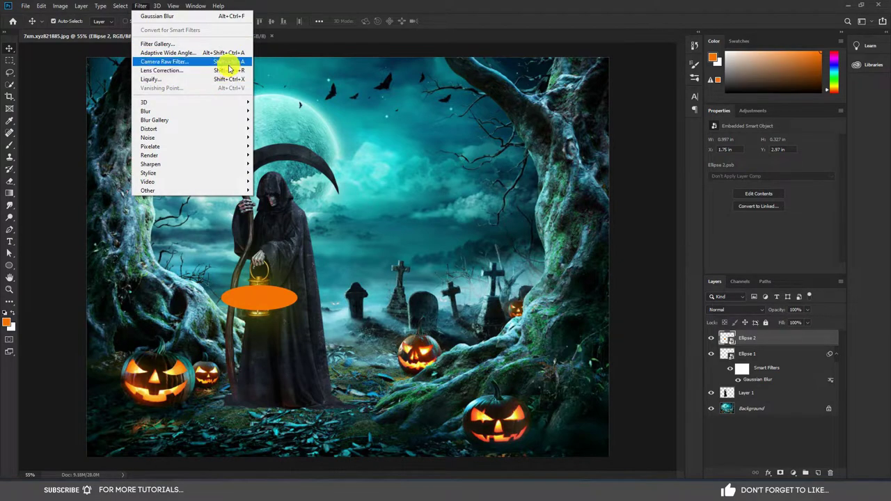
left_click(282, 146)
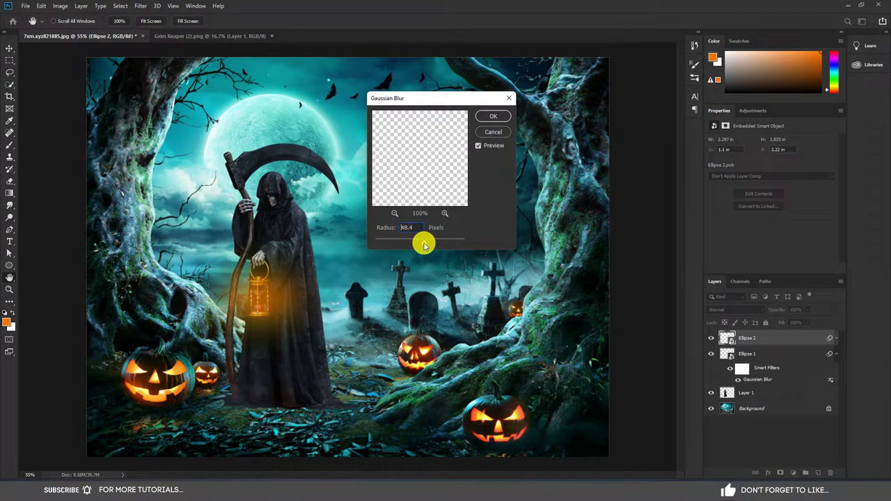
left_click_drag(433, 244, 436, 245)
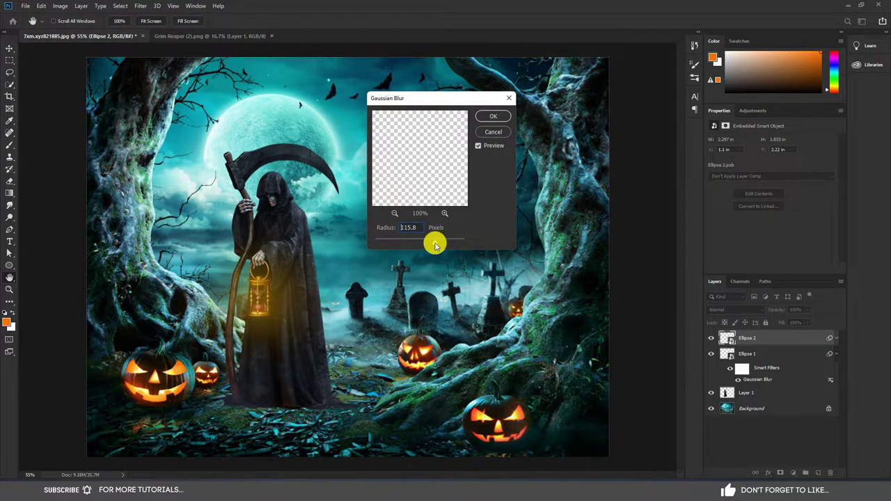
left_click(493, 116)
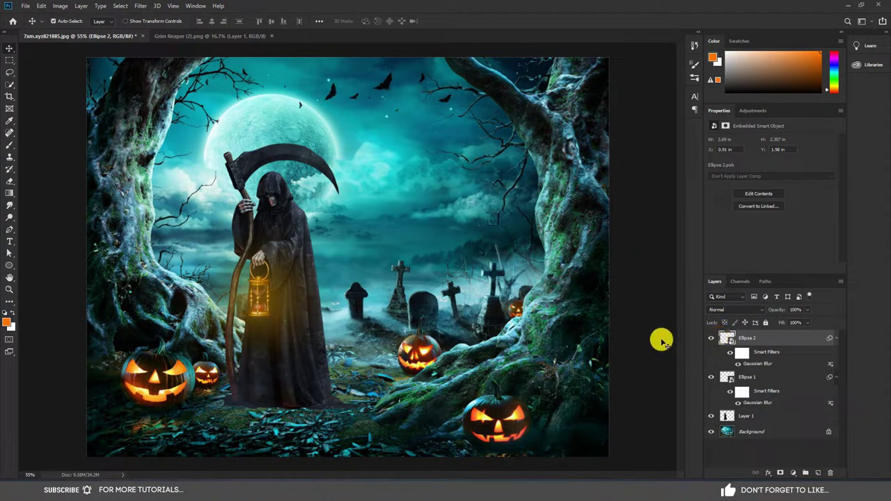
left_click(764, 414)
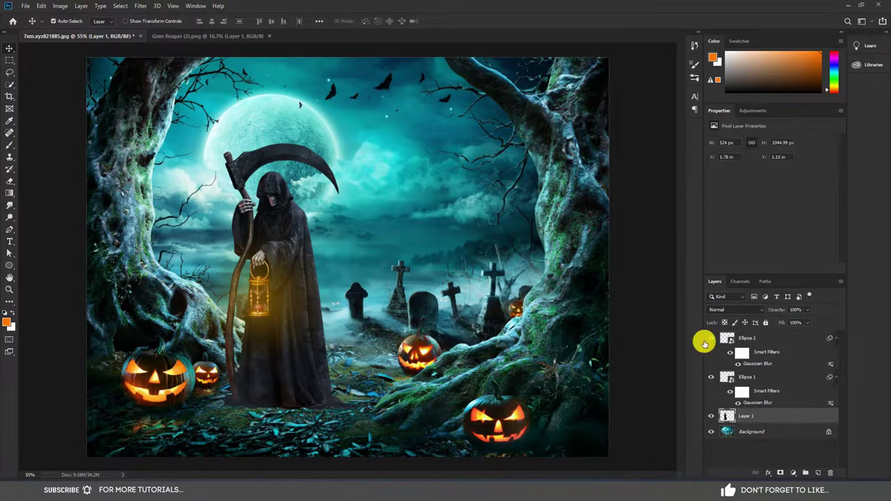
Step: In Camera Raw HSL, boost Yellows saturation, shift their hue, and raise luminance to +100
left_click(143, 5)
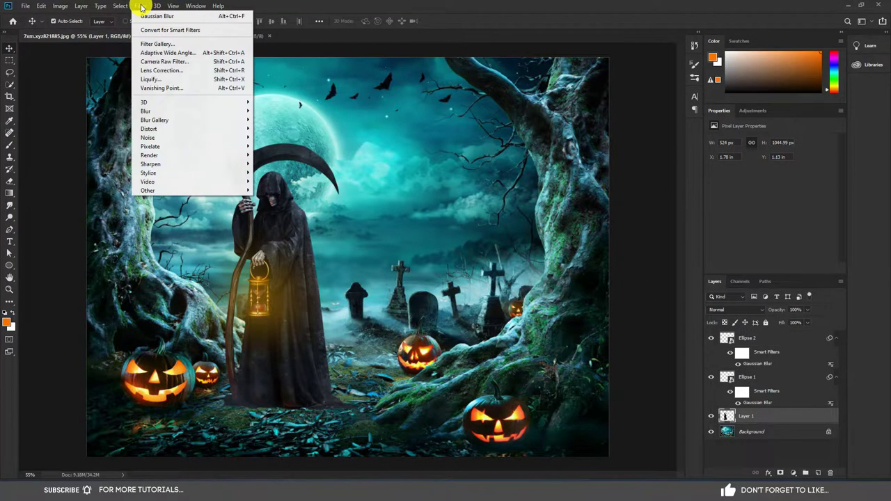
left_click(229, 63)
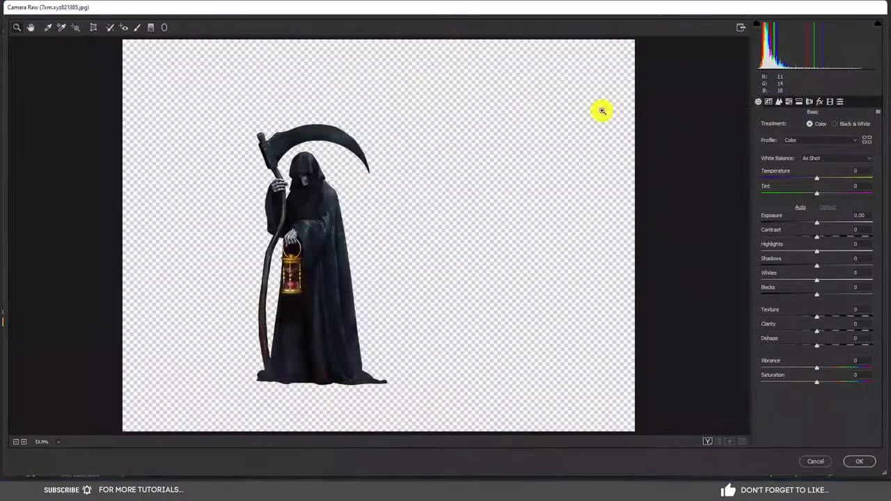
left_click(785, 103)
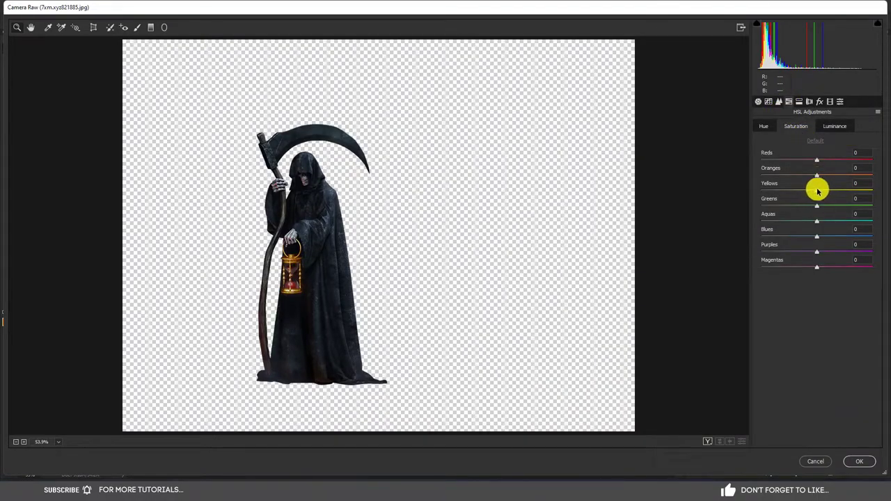
left_click_drag(817, 191, 846, 190)
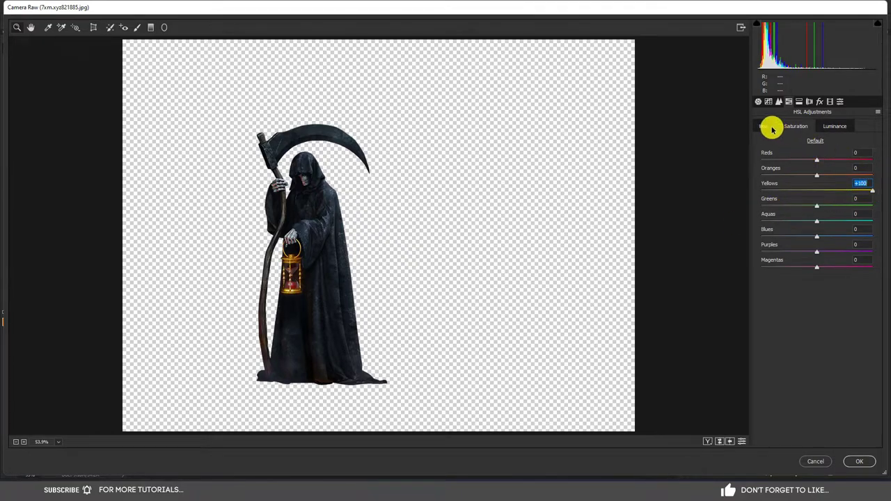
left_click(769, 127)
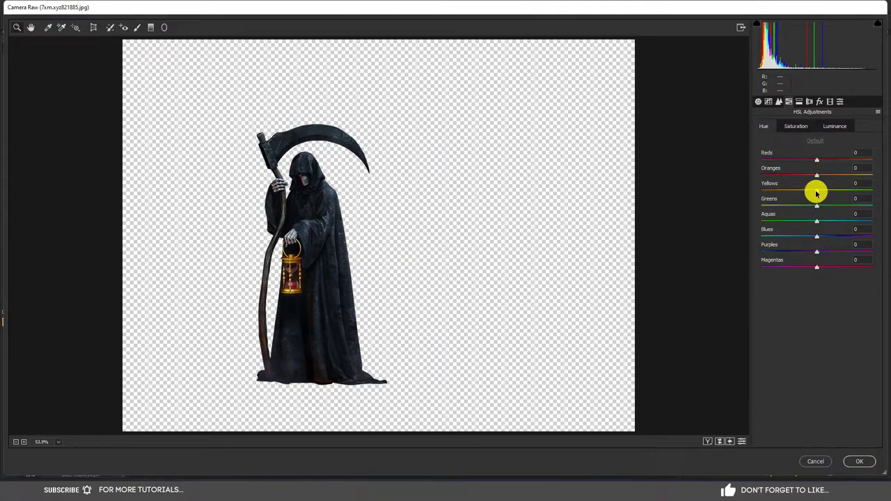
mouse_move(811, 190)
left_mouse_down()
mouse_move(887, 204)
mouse_move(847, 210)
left_mouse_up()
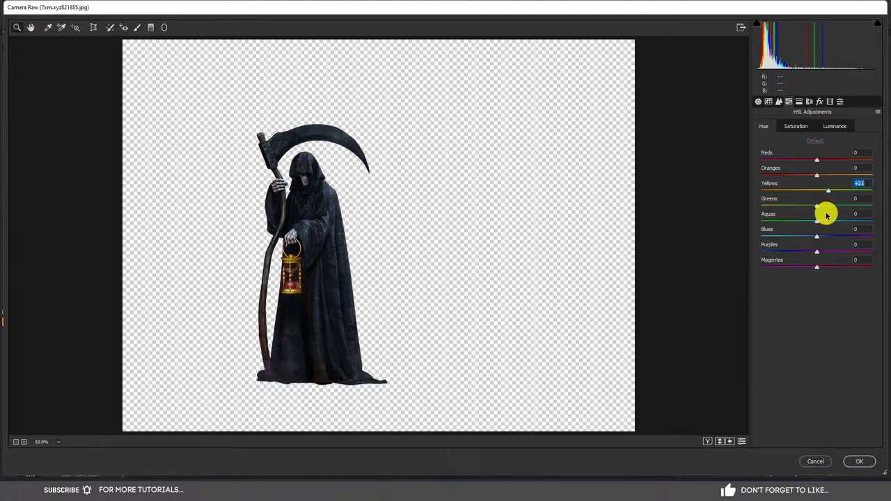
left_click(835, 126)
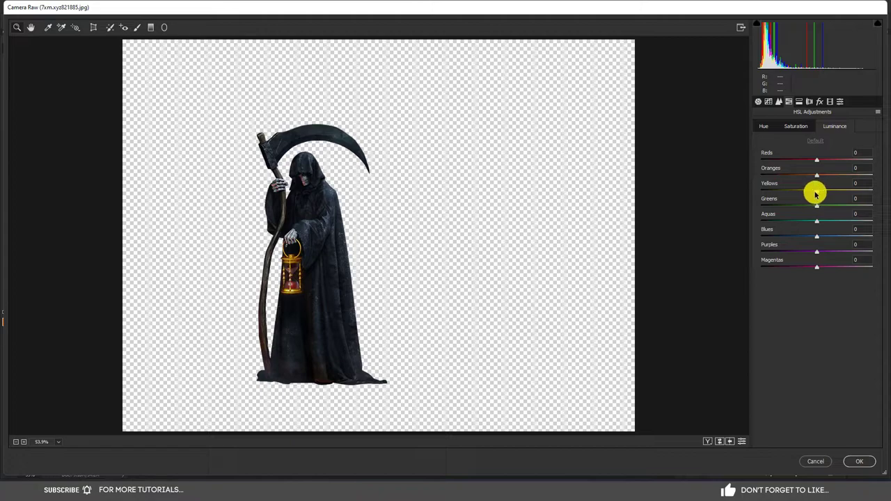
left_click_drag(816, 192, 875, 189)
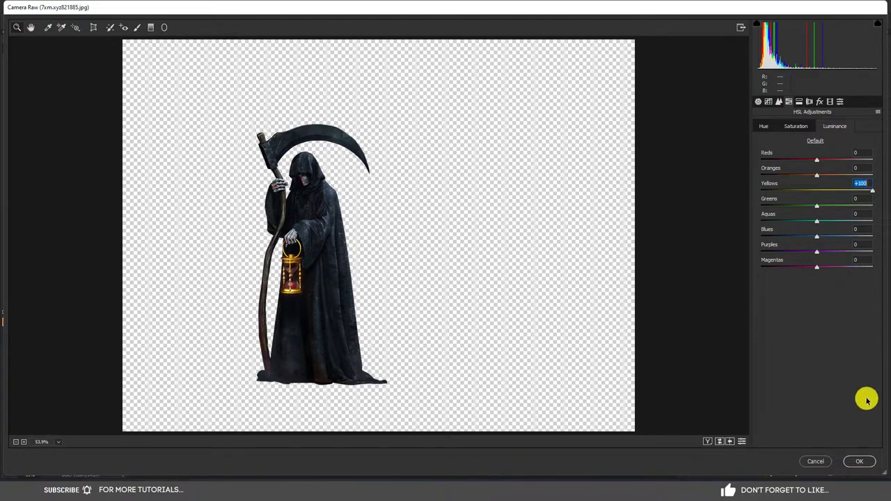
left_click(859, 459)
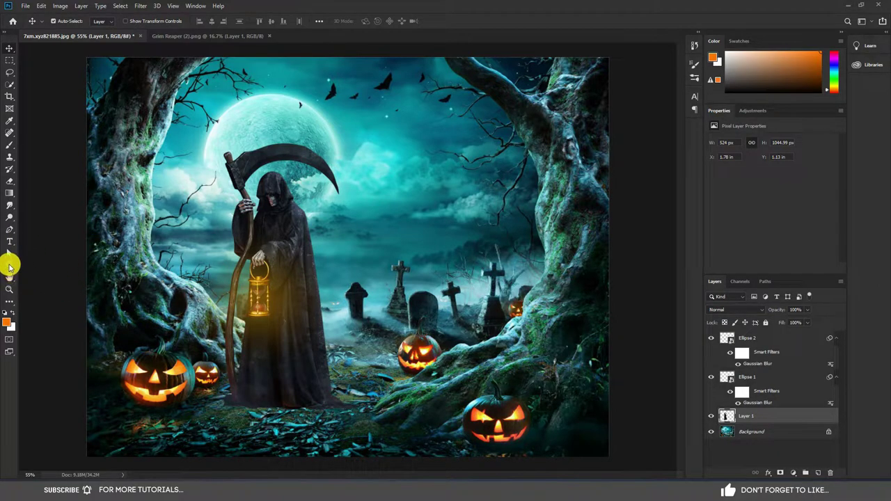
Step: Draw a small red ellipse on the lantern glass, convert it to a smart object, and Gaussian-blur it
left_click(9, 266)
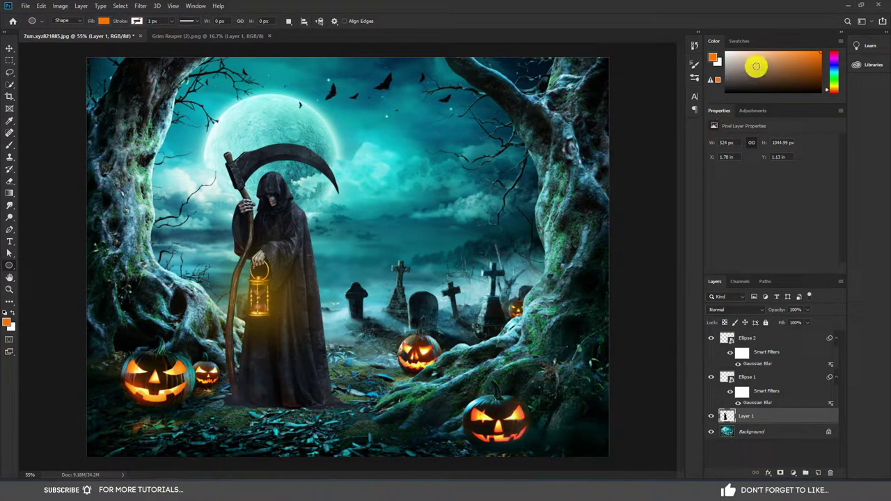
left_click(834, 91)
left_click(821, 53)
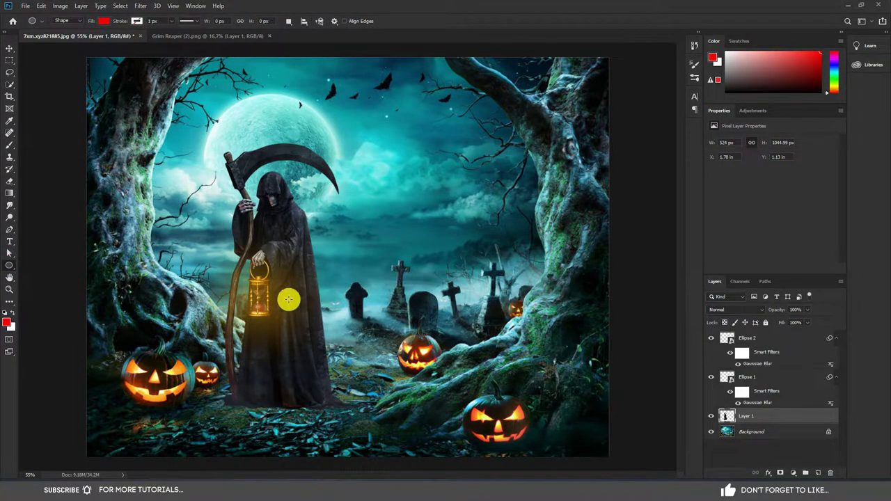
left_click_drag(252, 282, 265, 313)
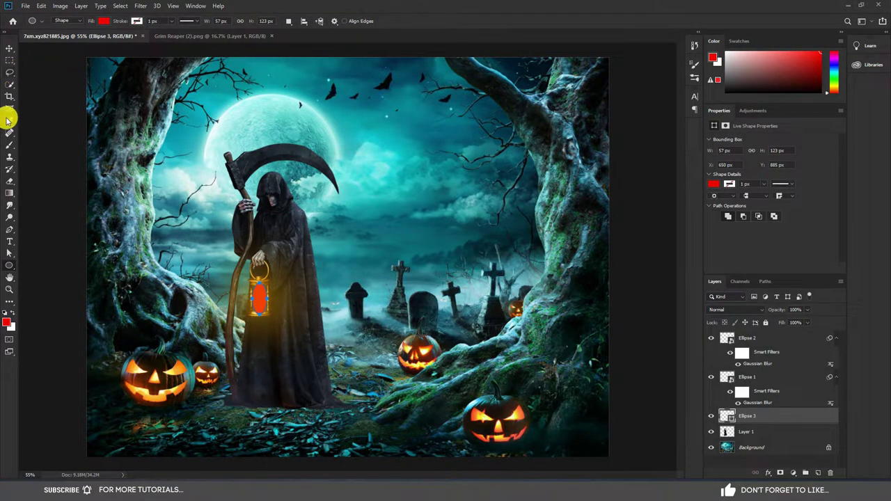
right_click(771, 414)
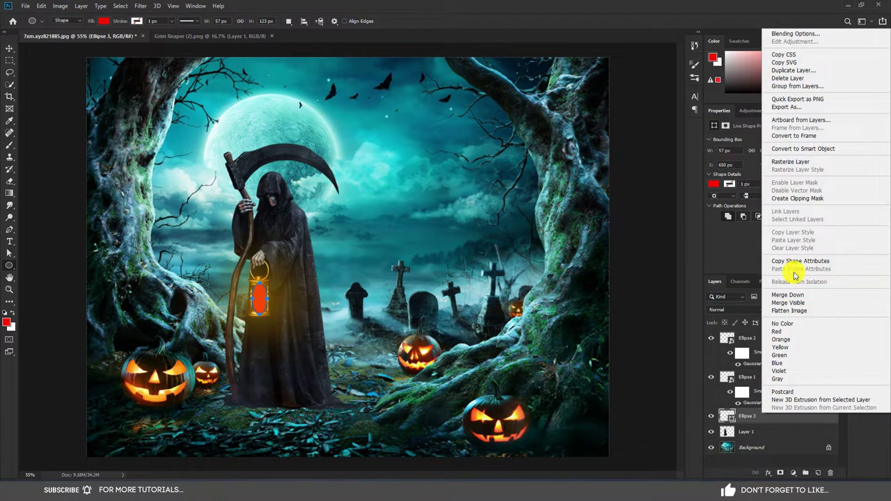
left_click(846, 148)
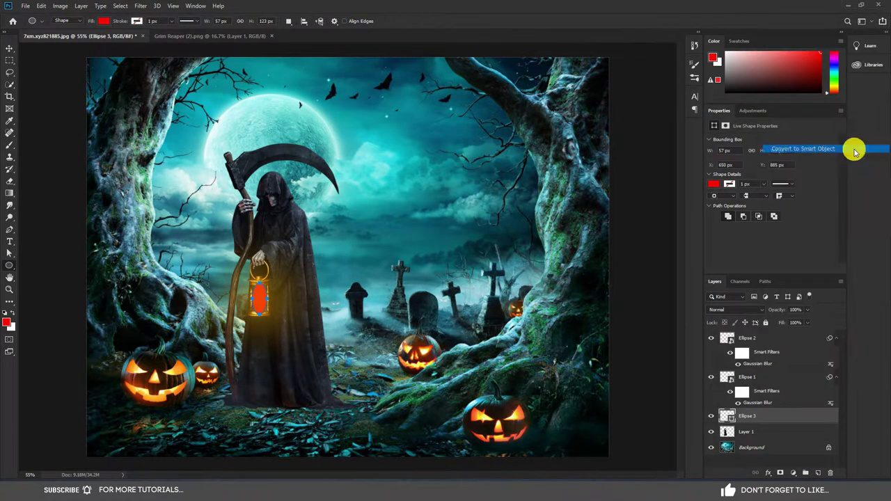
left_click(140, 6)
left_click(290, 146)
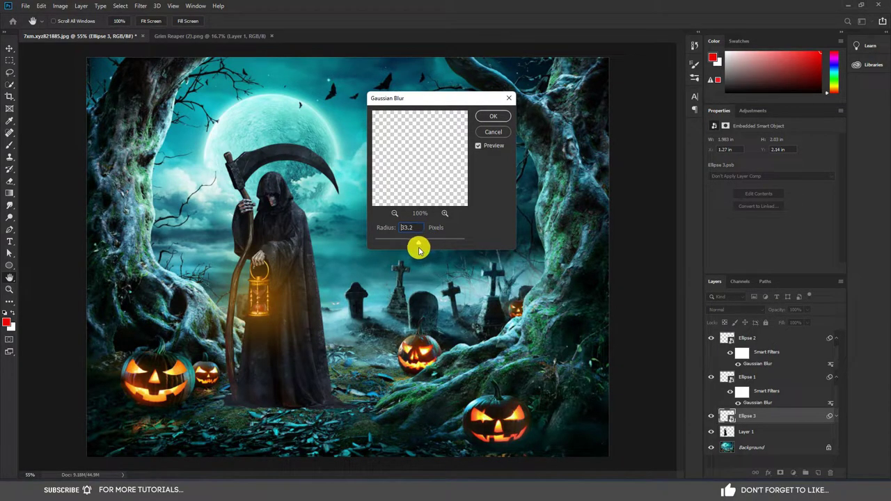
left_click(491, 116)
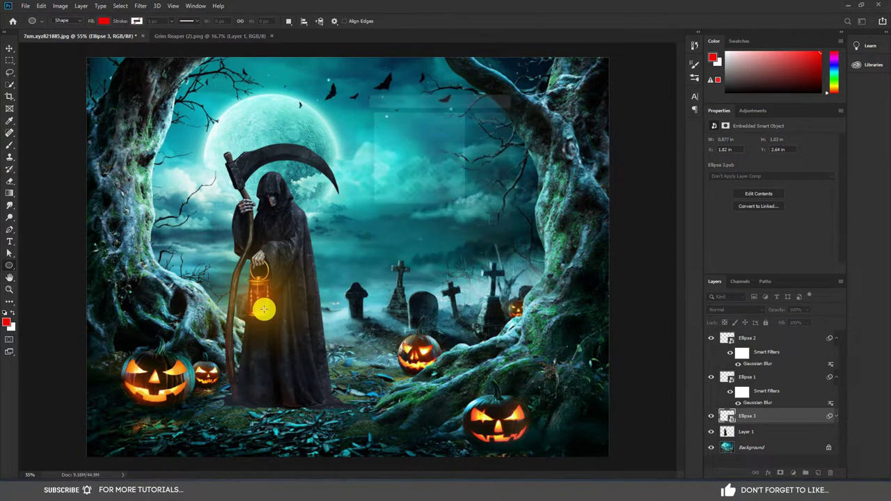
Step: Nudge the blurred red ellipse to sit inside the lantern
left_click(11, 46)
key("ctrl+t")
left_click(458, 185)
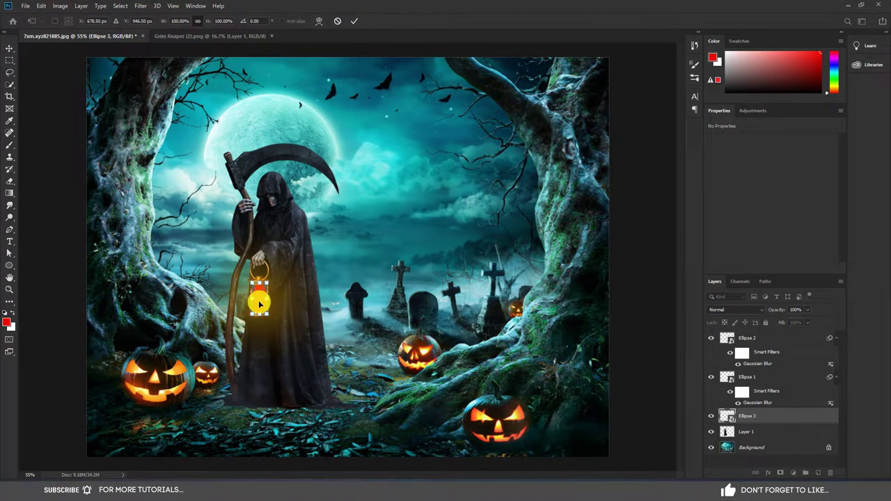
left_click_drag(258, 301, 257, 298)
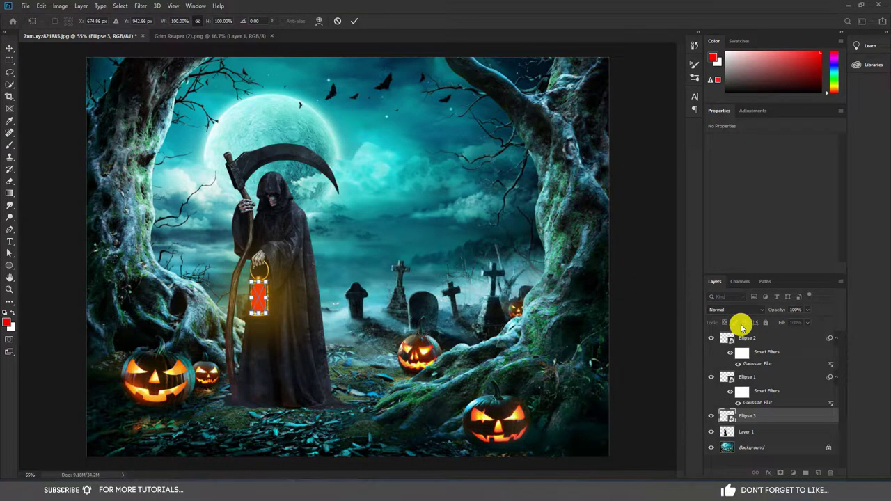
key("Return")
Step: Reselect the Ellipse 2 glow and the Ellipse 3 lantern layer, checking each one's transform
left_click(263, 307)
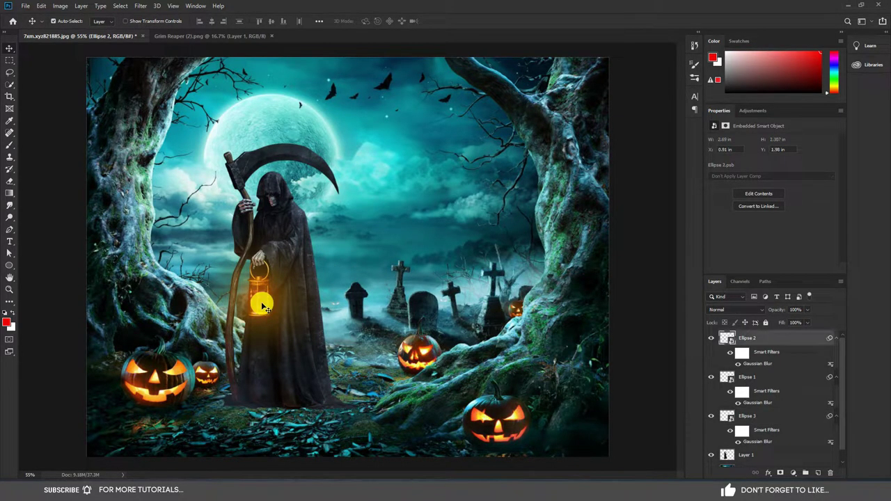
key("ctrl+t")
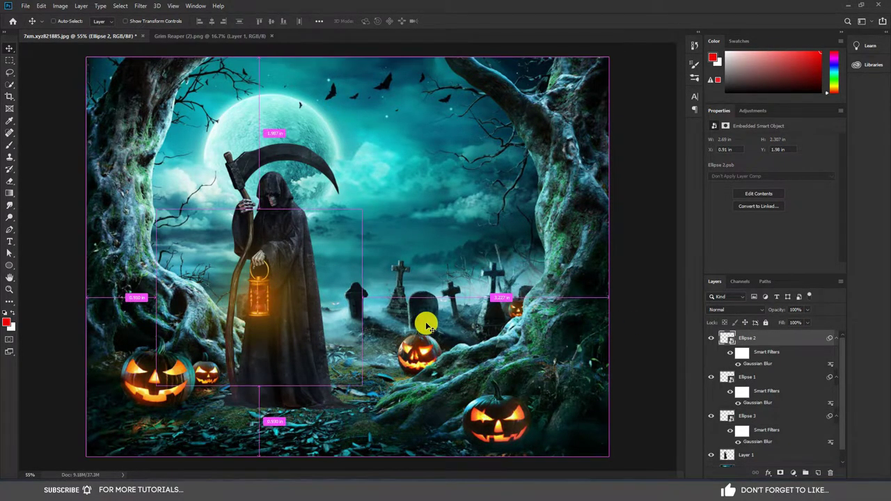
left_click(454, 188)
left_click(140, 6)
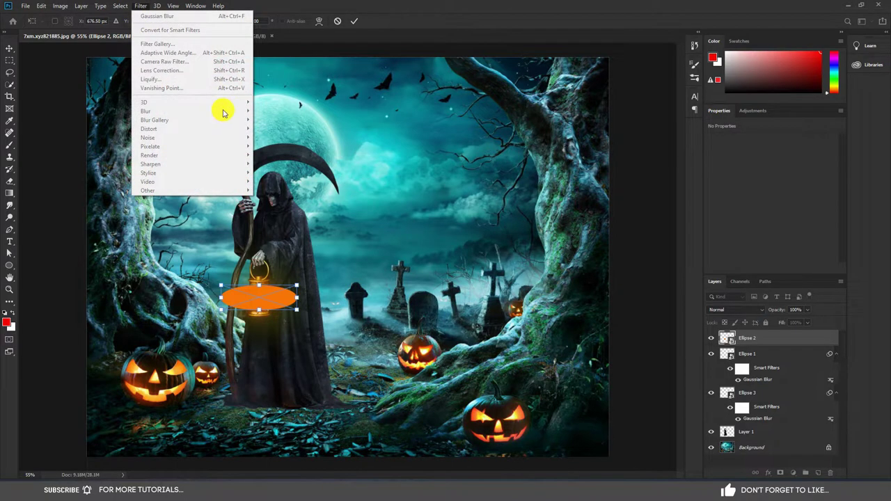
key("Escape")
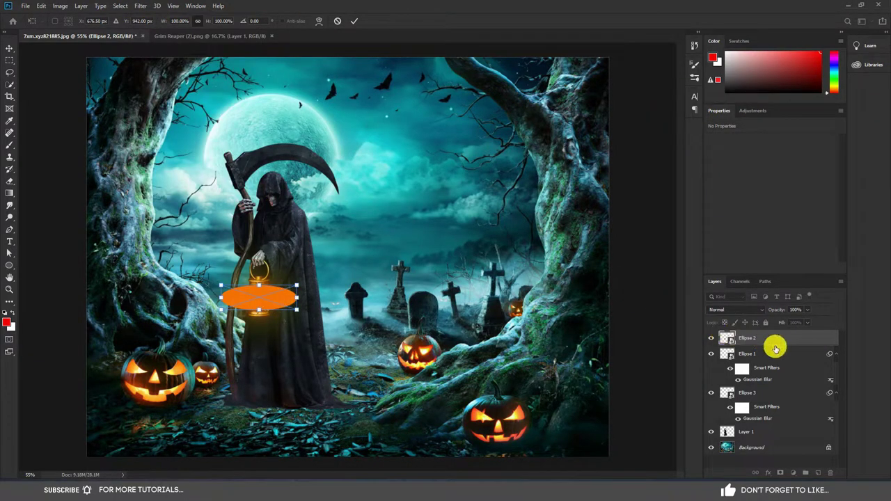
left_click(762, 398)
right_click(260, 305)
left_click(278, 317)
key("ctrl+t")
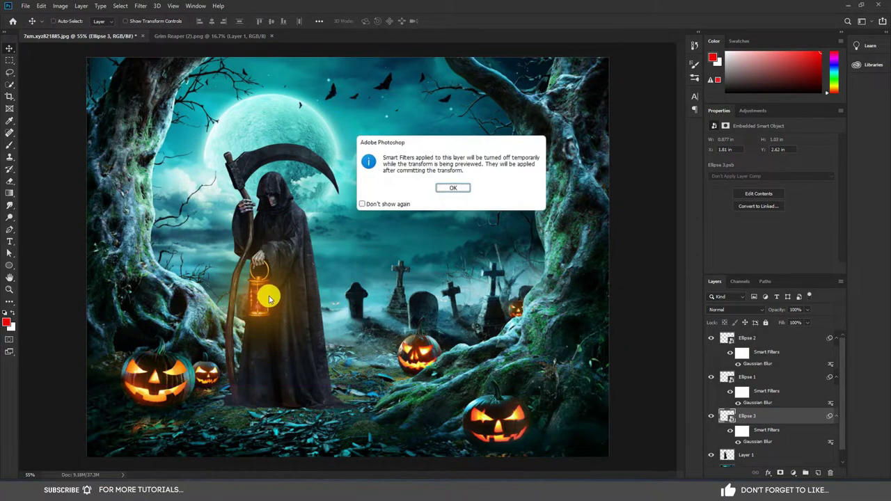
left_click(452, 188)
left_click(141, 5)
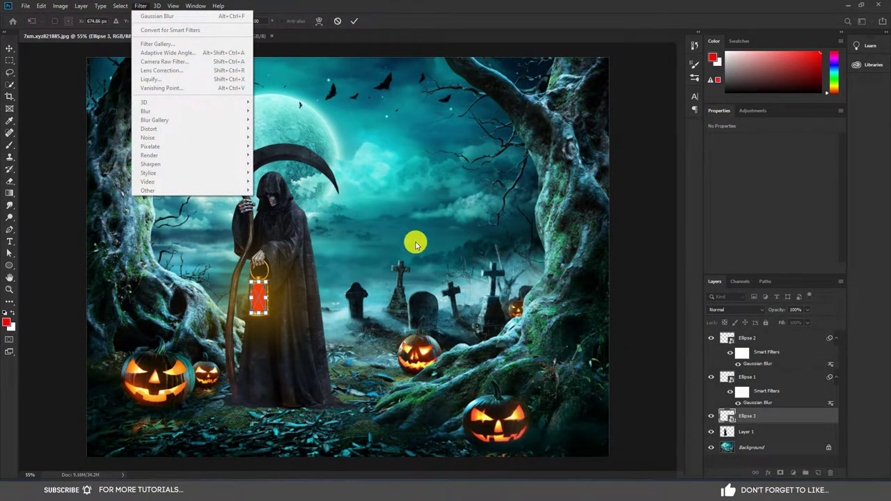
key("Escape")
Step: Add a second, much larger Gaussian Blur to the lantern ellipse to spread the glow
left_click(141, 6)
mouse_move(146, 112)
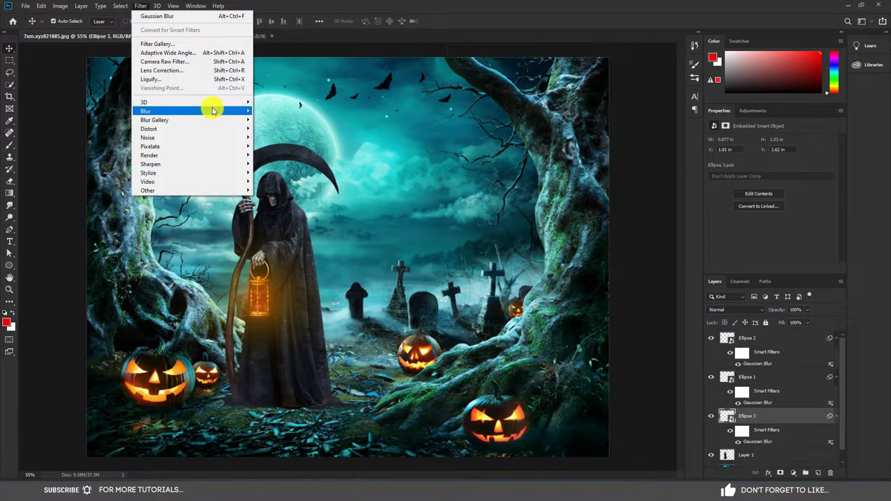
left_click(272, 133)
left_click(512, 93)
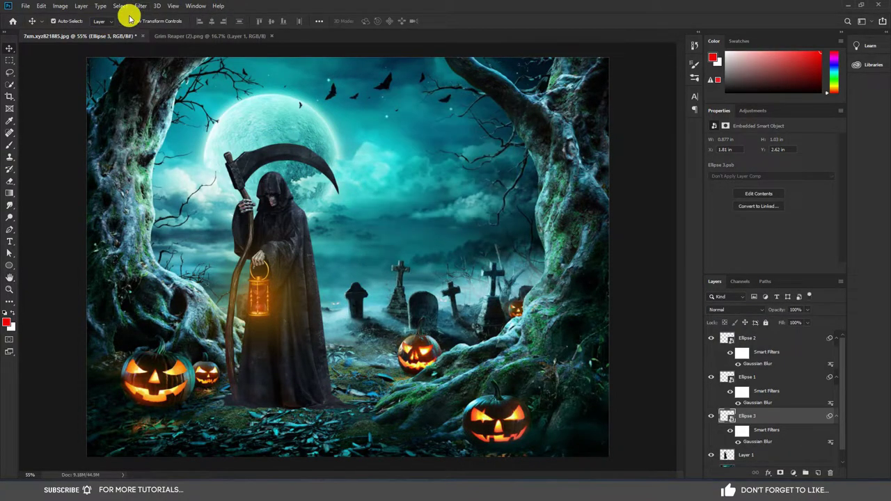
left_click(141, 6)
left_click(285, 147)
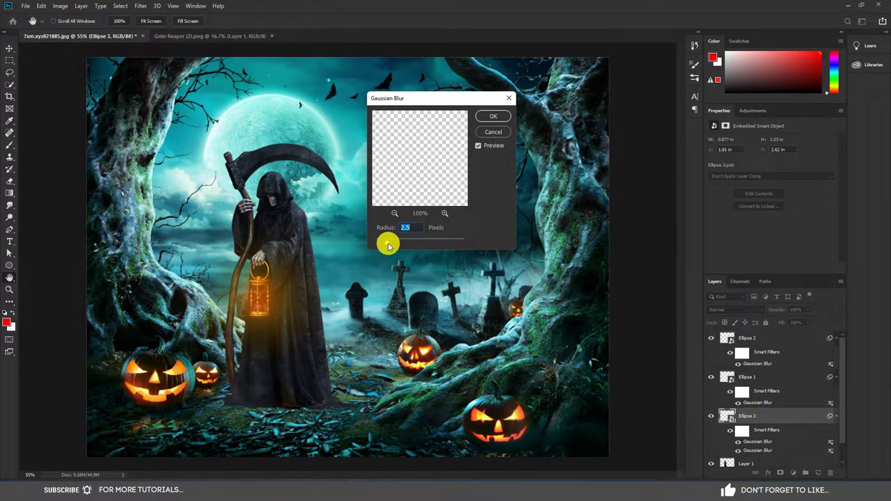
left_click_drag(388, 245, 443, 234)
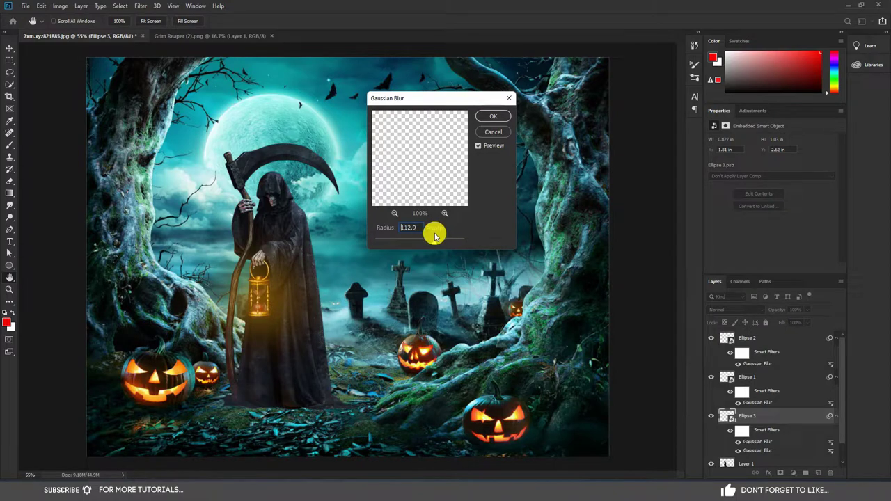
left_click(494, 117)
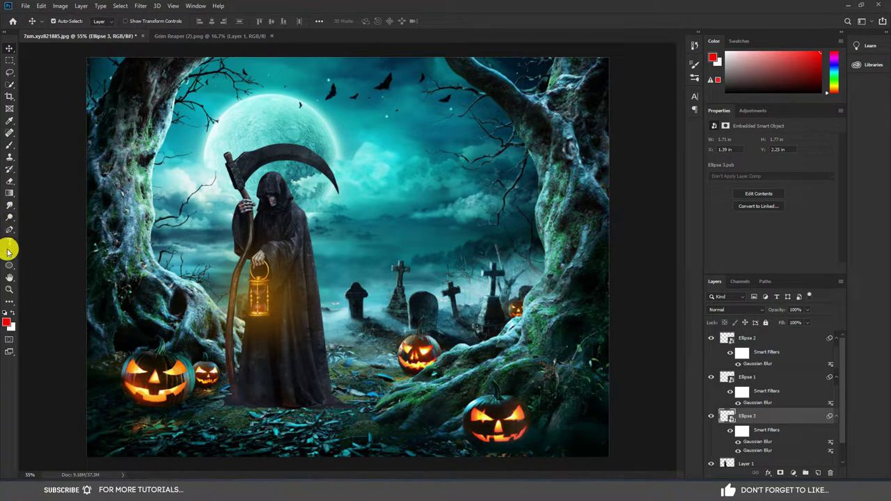
left_click(9, 265)
Step: Draw a wide black-filled ellipse on the ground under the reaper
left_click_drag(218, 391, 371, 423)
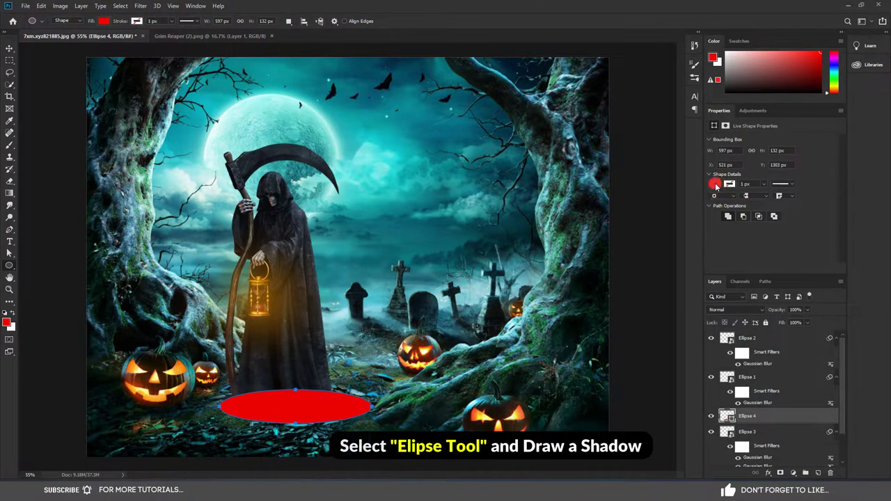
left_click(715, 185)
left_click(738, 231)
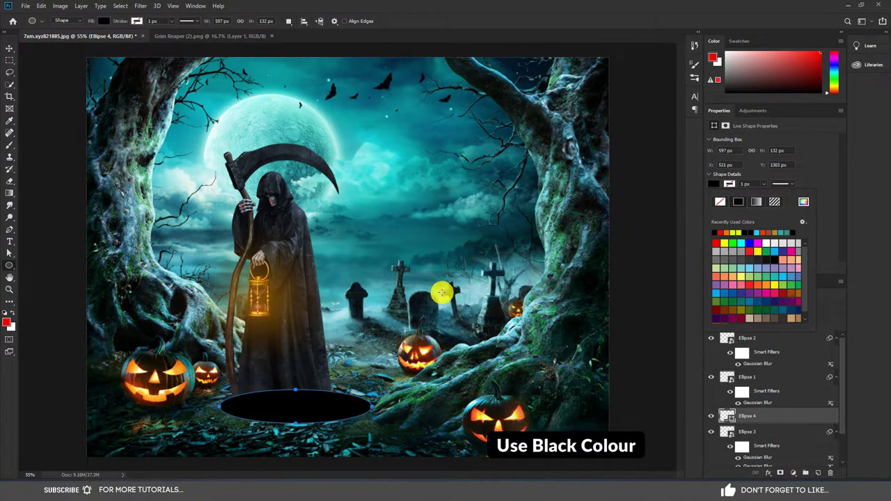
Step: Resize the black ellipse to 550×140 px and position it under the robe
left_click(9, 48)
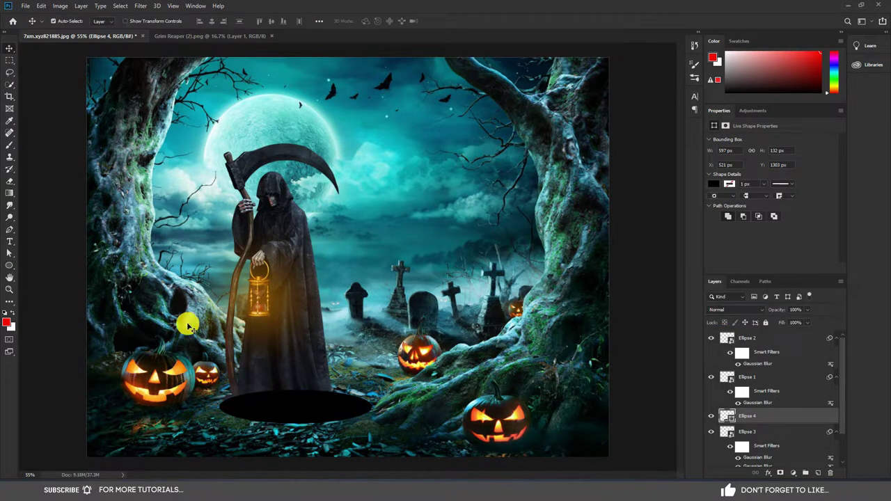
key("ctrl+t")
mouse_move(283, 408)
left_mouse_down()
mouse_move(283, 400)
mouse_move(329, 415)
left_mouse_up()
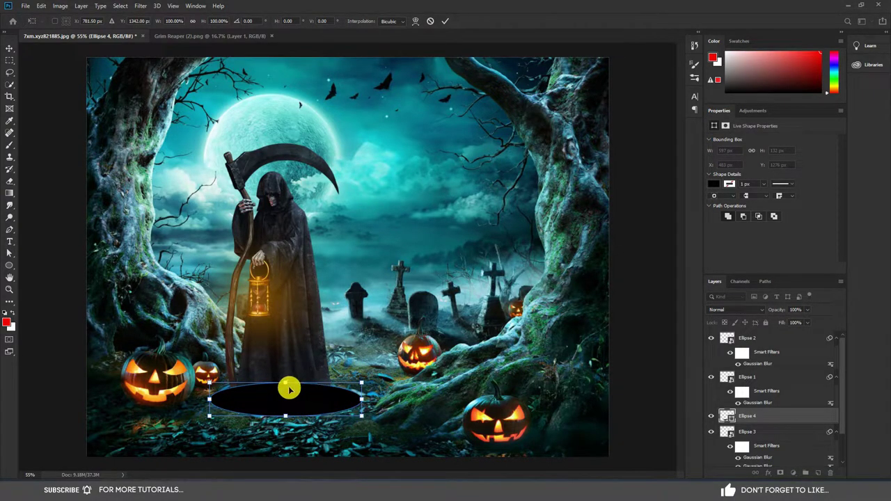
mouse_move(286, 379)
left_mouse_down()
mouse_move(310, 400)
mouse_move(356, 406)
left_mouse_up()
left_click_drag(291, 411, 286, 407)
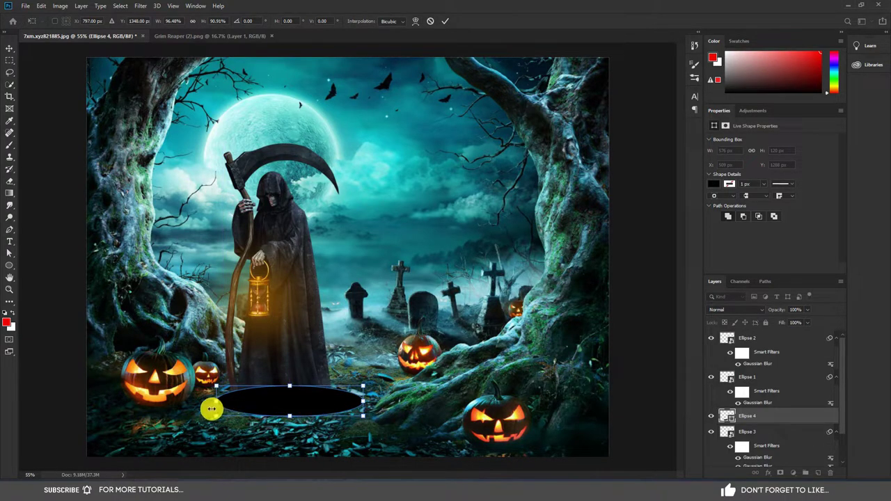
left_click_drag(218, 403, 253, 399)
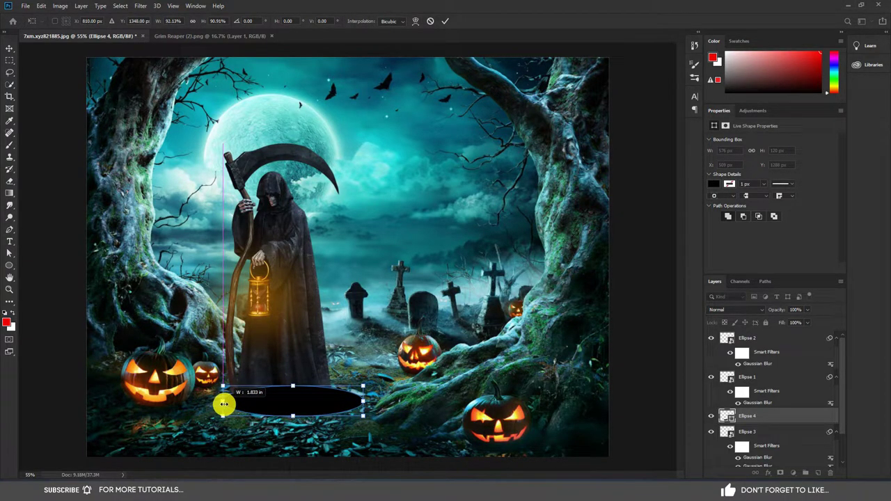
left_click_drag(295, 406, 298, 408)
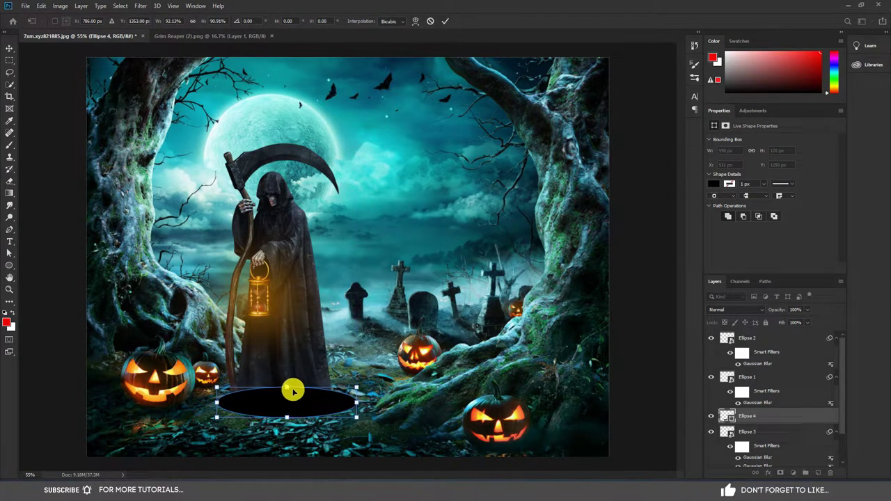
left_click_drag(289, 387, 289, 384)
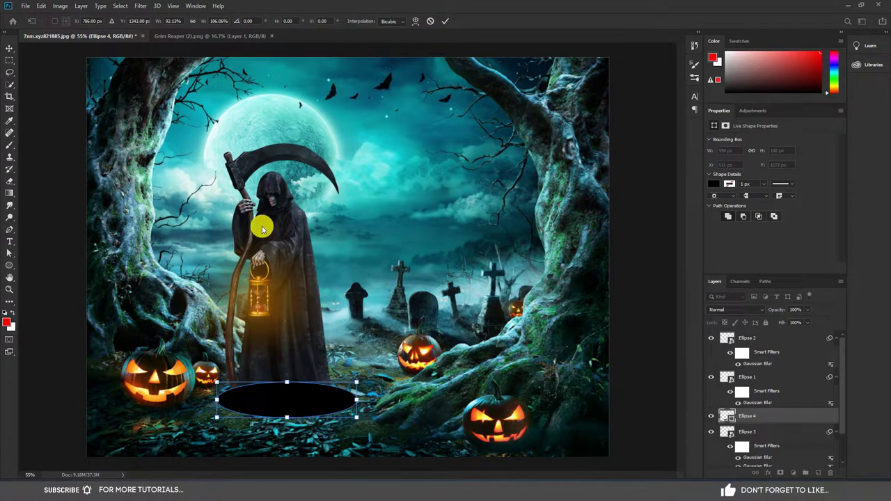
left_click(751, 418)
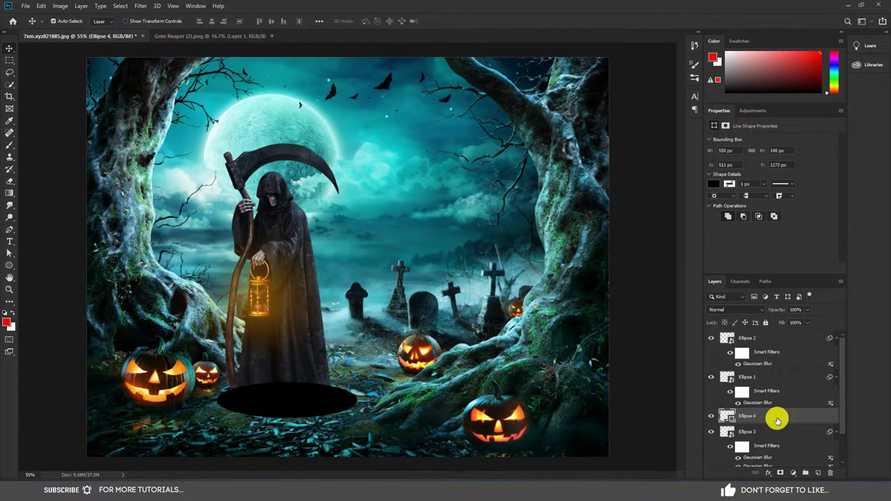
Step: Move Ellipse 4 to the top of the layer stack and convert it to a smart object
right_click(766, 416)
left_click(754, 417)
key("Return")
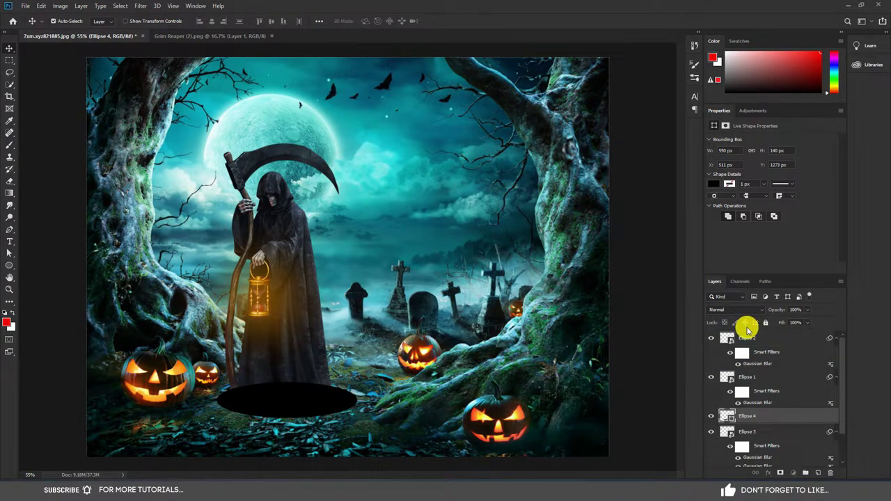
left_click_drag(752, 417, 758, 337)
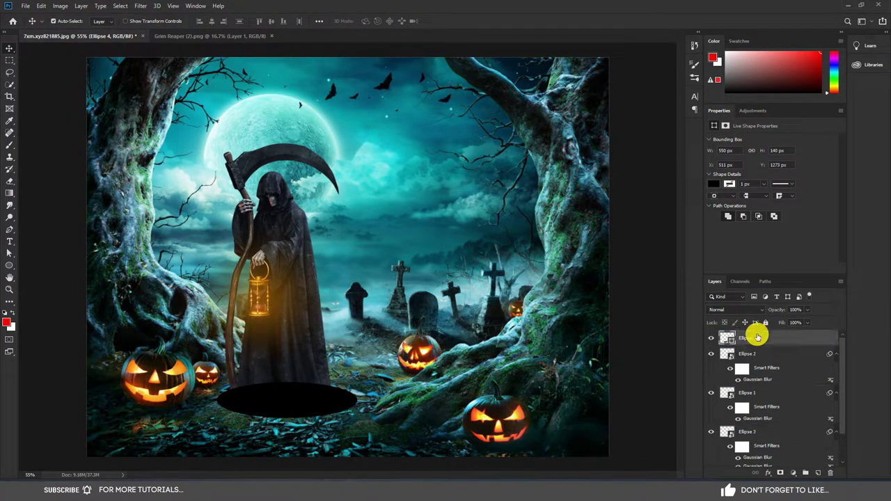
right_click(772, 340)
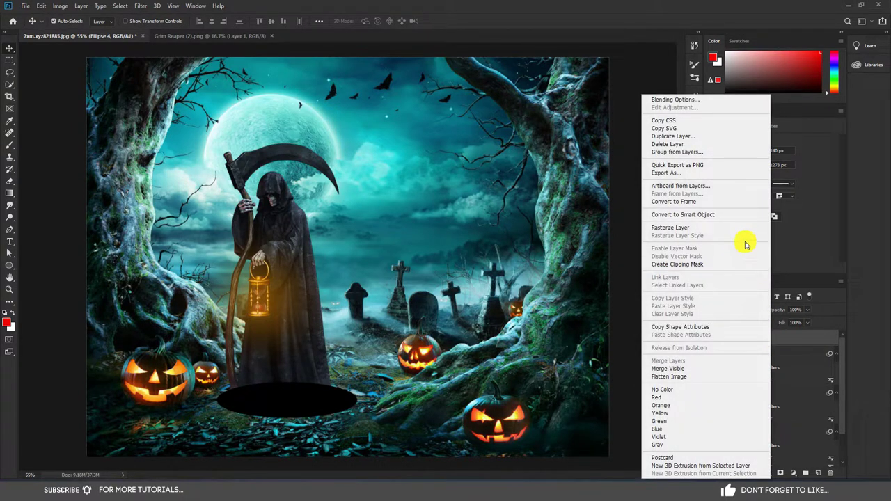
left_click(716, 214)
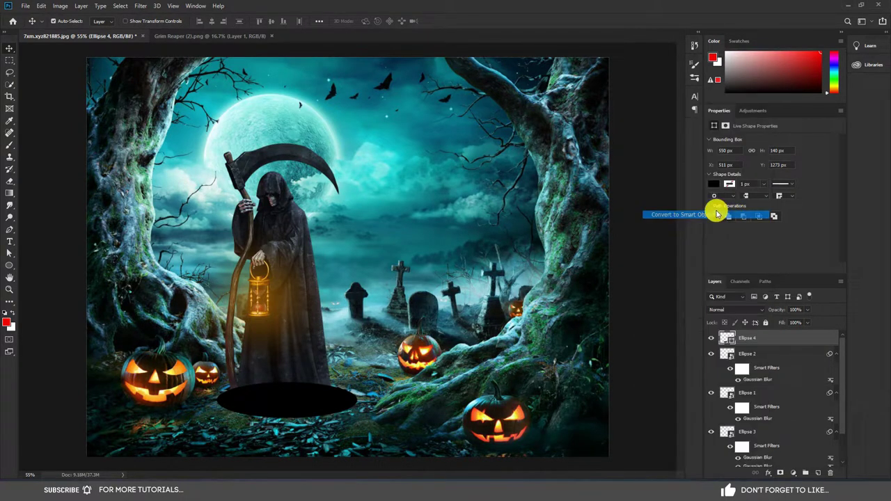
Step: Blur Ellipse 4 with a 66.8-pixel Gaussian Blur into a soft shadow
left_click(141, 7)
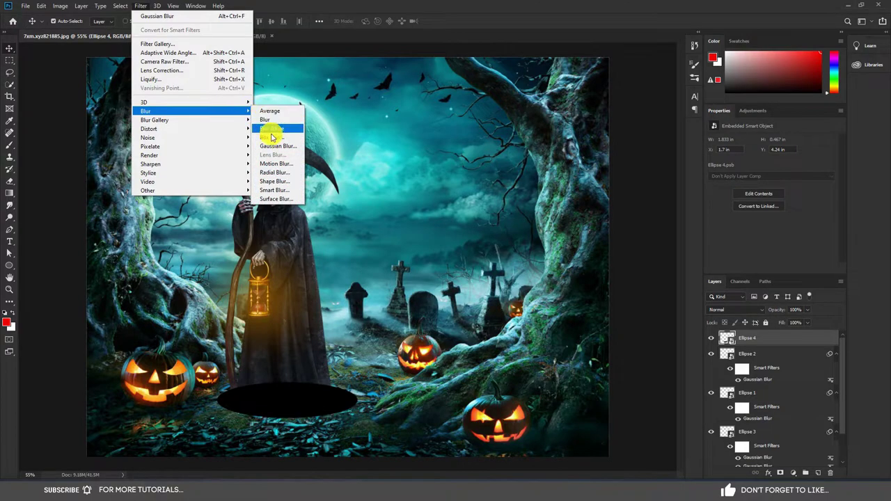
left_click(277, 145)
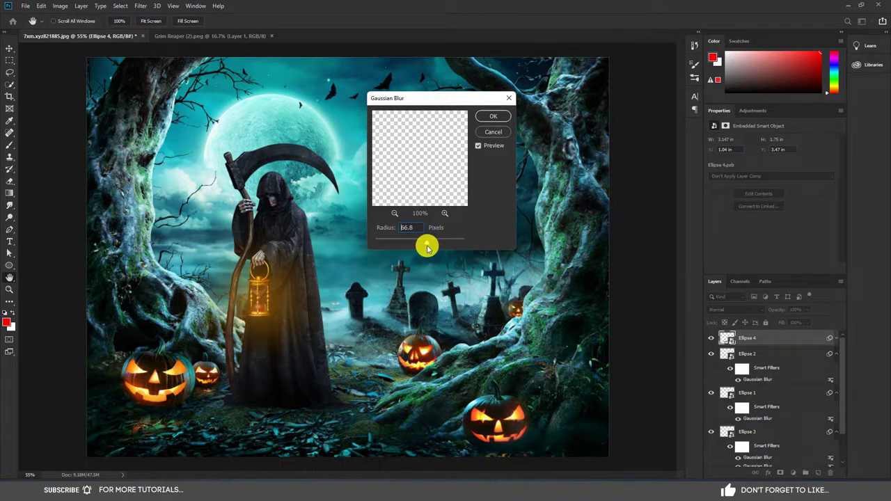
left_click(426, 243)
left_click(496, 119)
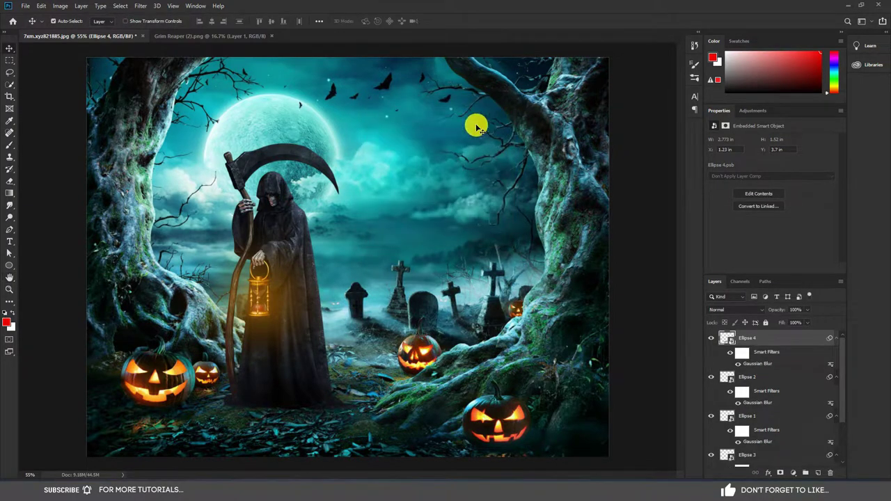
left_click(711, 339)
Step: Draw a red ellipse above the Background layer beneath the reaper's feet
left_click(10, 266)
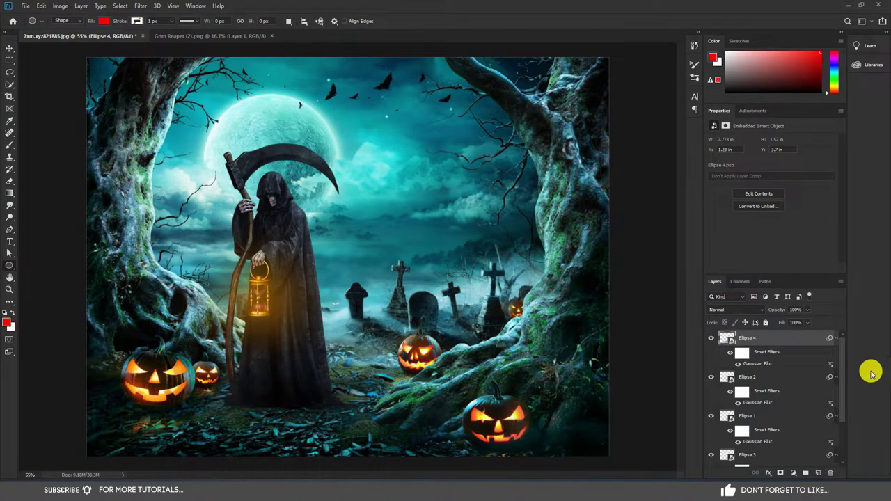
scroll(780, 404, "down", 3)
left_click(738, 444)
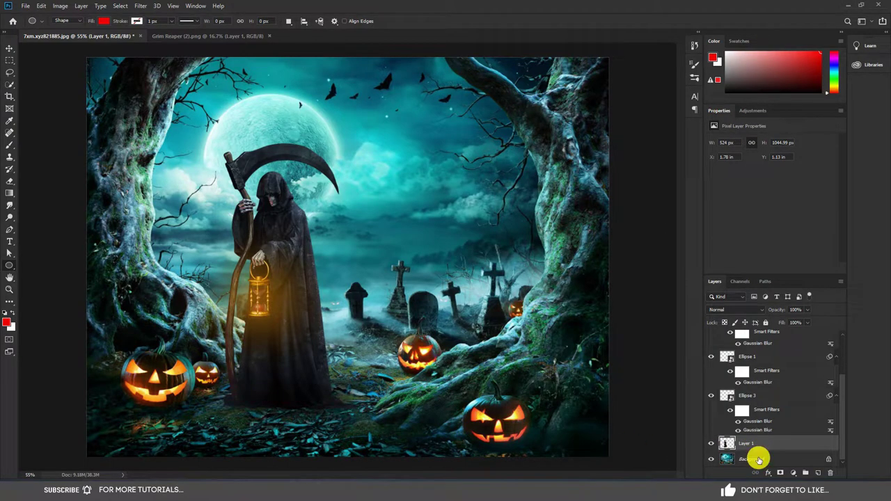
left_click(759, 458)
left_click_drag(216, 392, 387, 424)
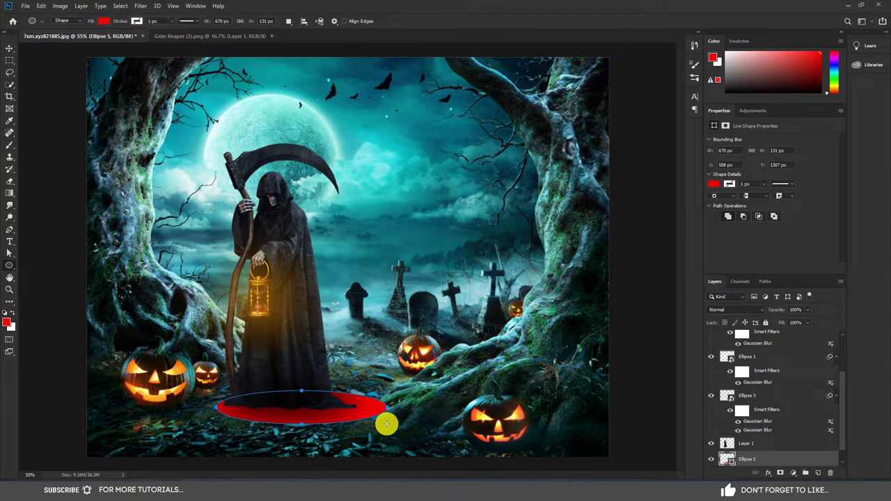
Step: Fill Ellipse 5 with black in the Properties panel
left_click(10, 48)
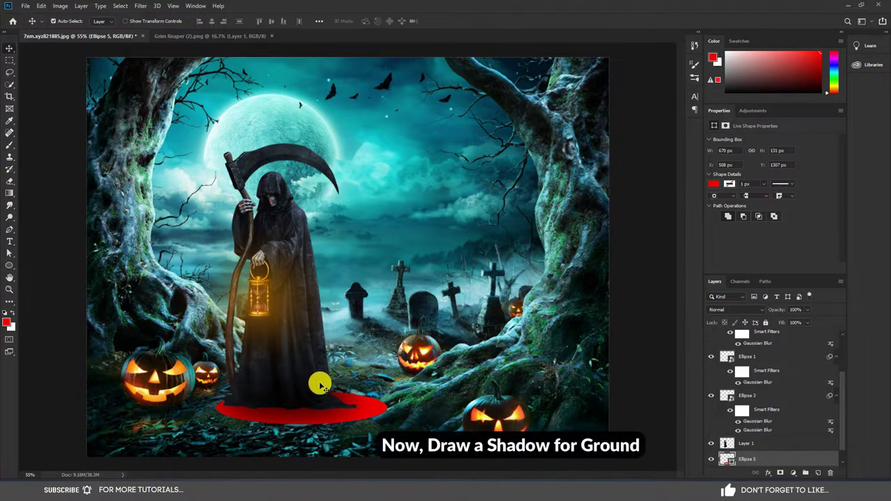
left_click(713, 184)
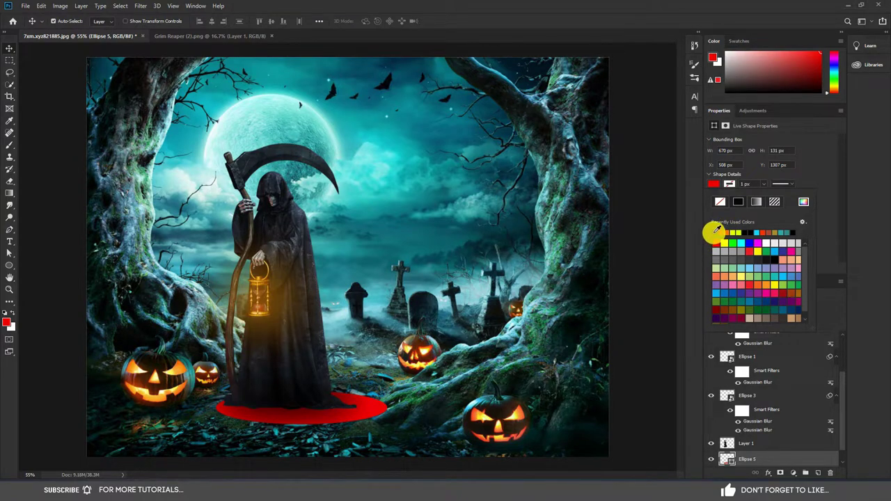
left_click(716, 231)
Step: Shift the black ellipse slightly left under the reaper's robe
left_click(313, 415)
key("ctrl+t")
key("Return")
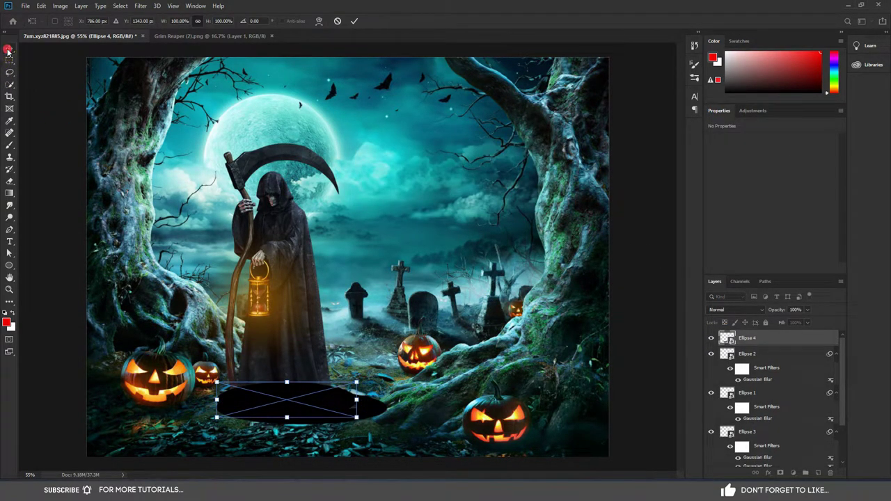
left_click(10, 48)
left_click_drag(373, 410, 358, 409)
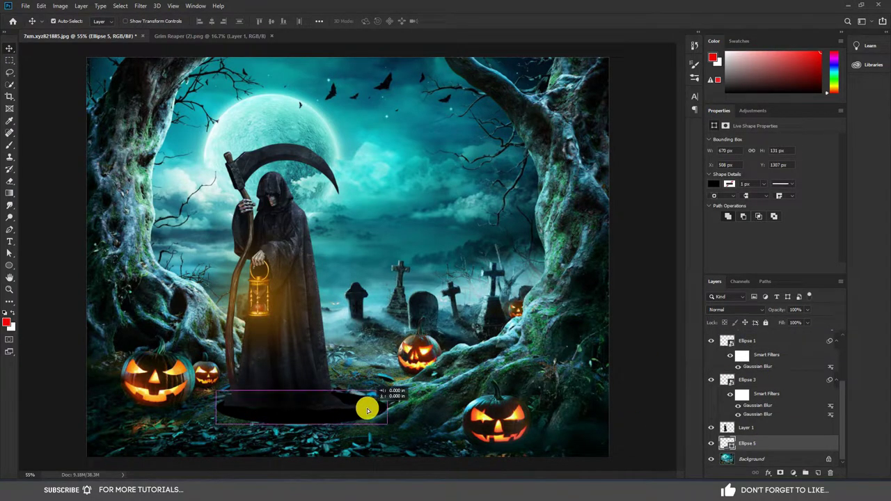
Step: Free Transform the black ellipse to make it slightly taller and narrower
left_click(309, 419)
key("ctrl+t")
left_click(454, 189)
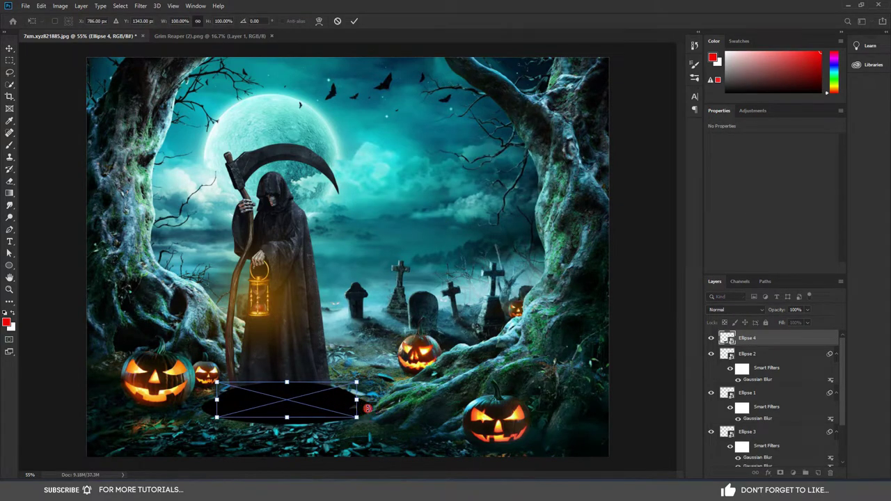
left_click_drag(747, 337, 766, 445)
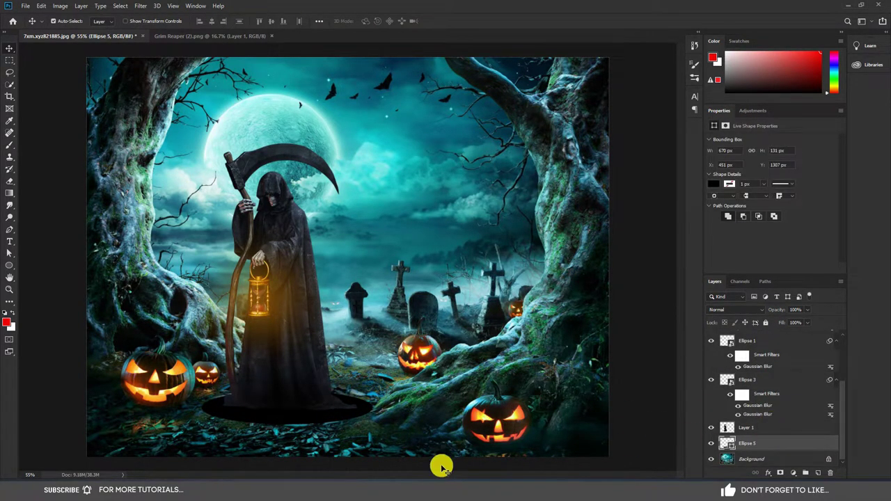
key("ctrl+t")
left_click_drag(285, 426, 286, 429)
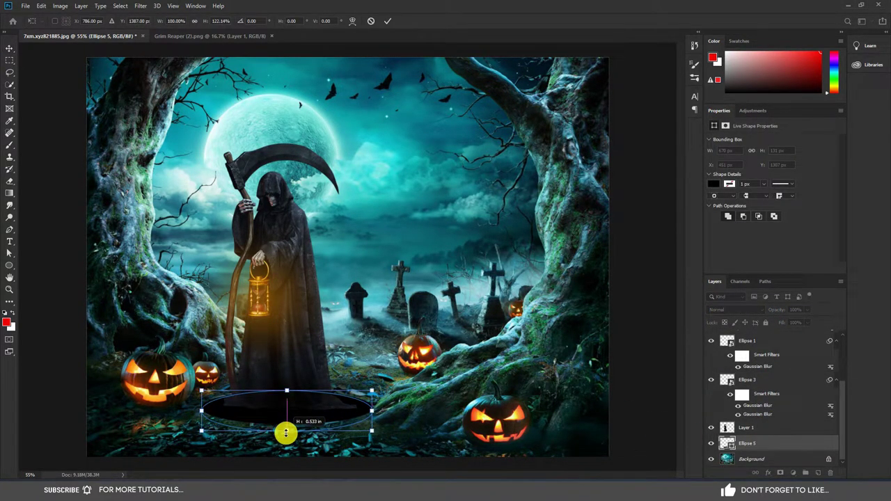
left_click_drag(372, 411, 365, 410)
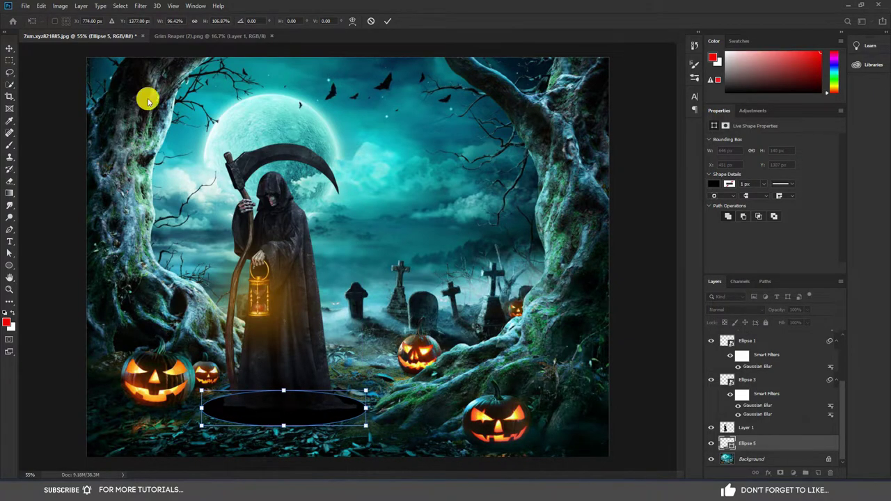
Step: Convert Ellipse 5 to a smart object and apply a 49.8 px Gaussian Blur
right_click(773, 446)
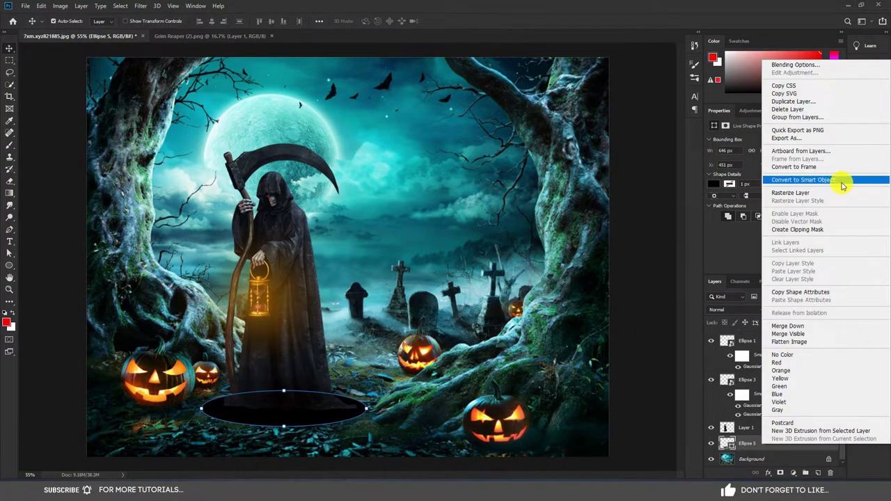
left_click(839, 181)
left_click(140, 6)
left_click(279, 144)
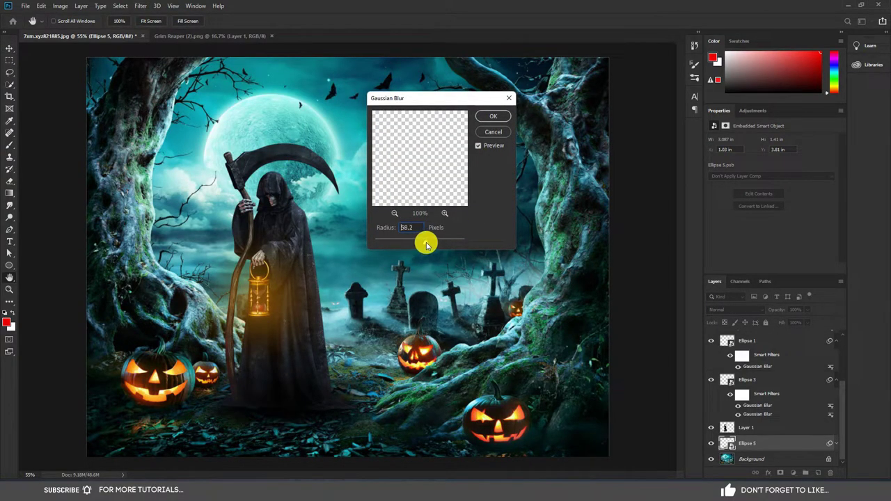
left_click_drag(428, 244, 425, 245)
left_click_drag(424, 244, 424, 242)
left_click(502, 122)
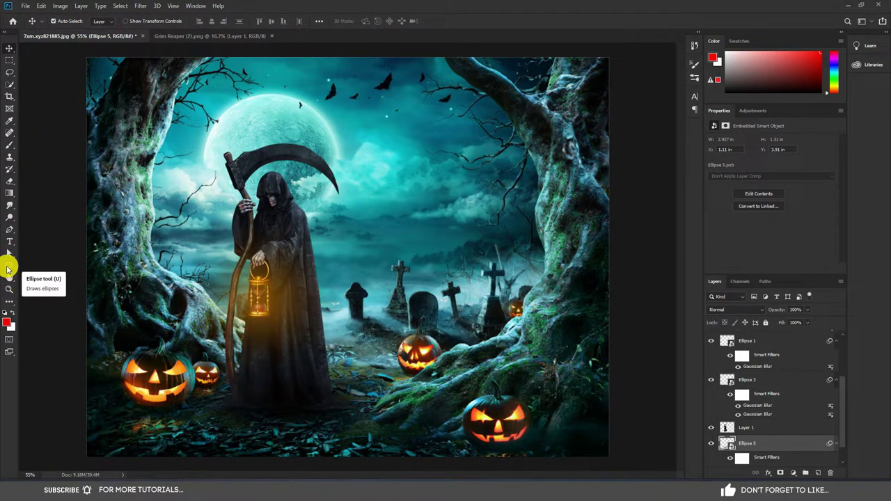
Step: Select Layer 1 and set up a soft black brush at 102 px
scroll(780, 425, "down", 1)
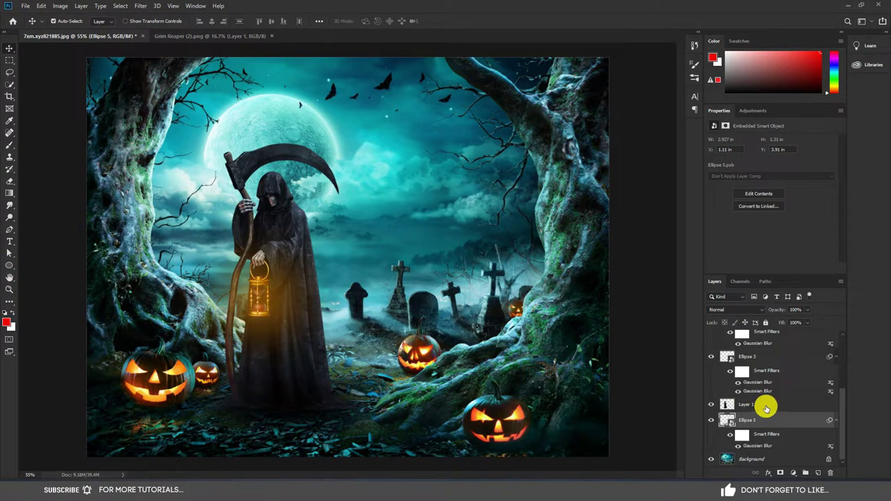
left_click(767, 407)
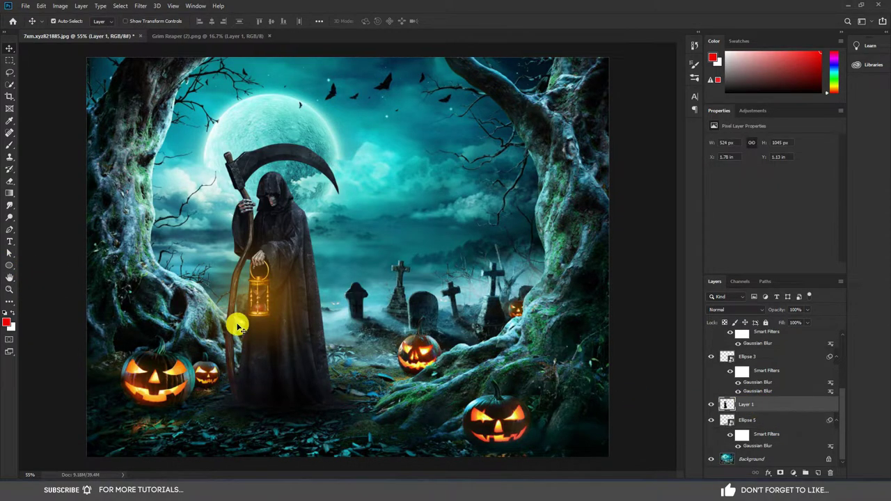
left_click(9, 146)
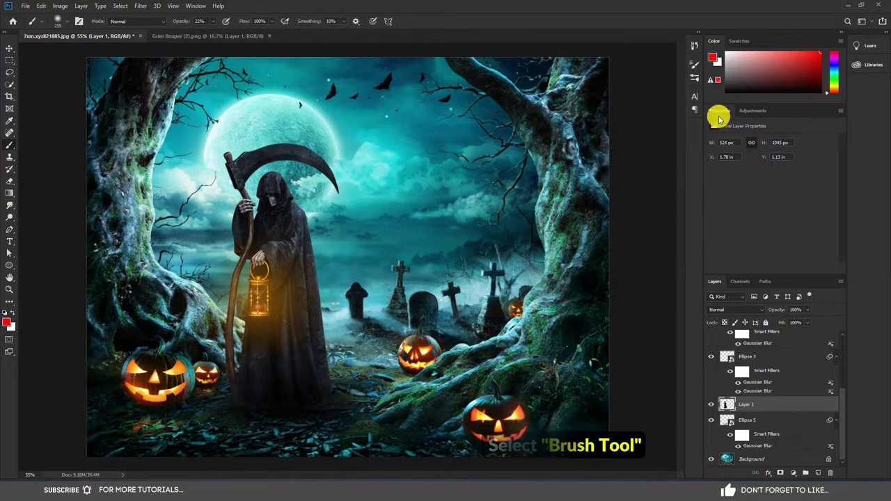
left_click(741, 89)
left_click_drag(741, 89, 726, 91)
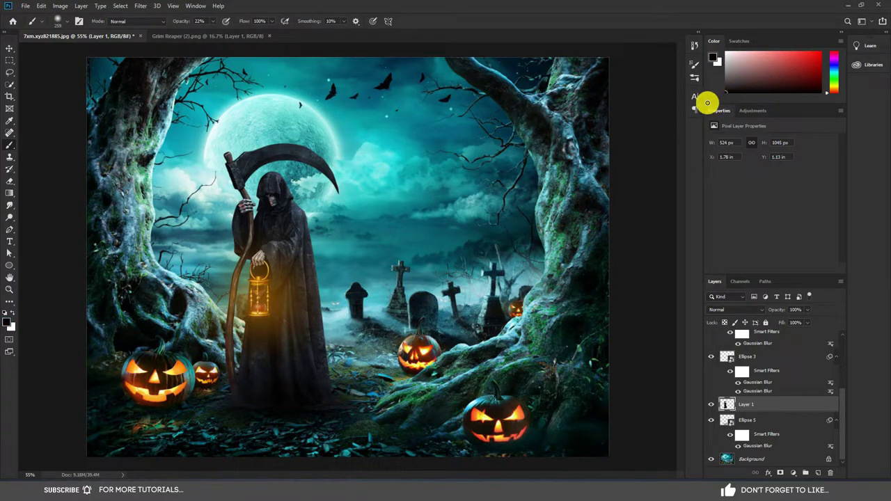
left_click(63, 24)
left_click(96, 59)
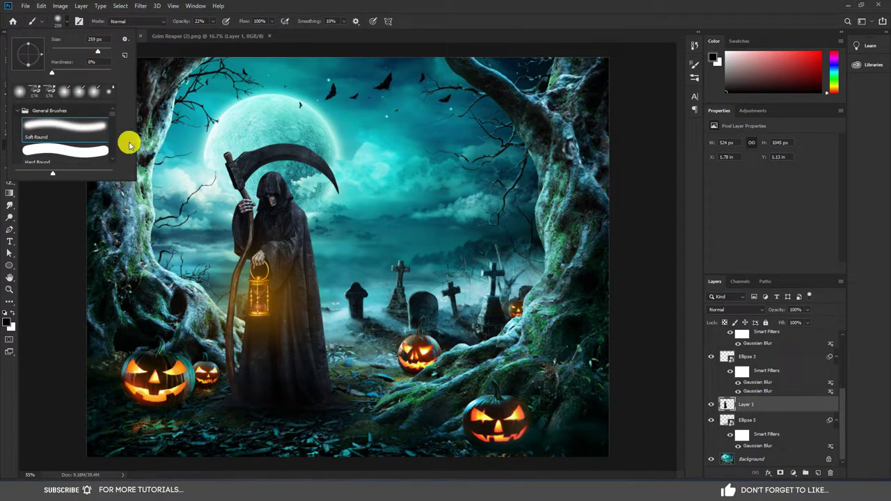
left_click(83, 50)
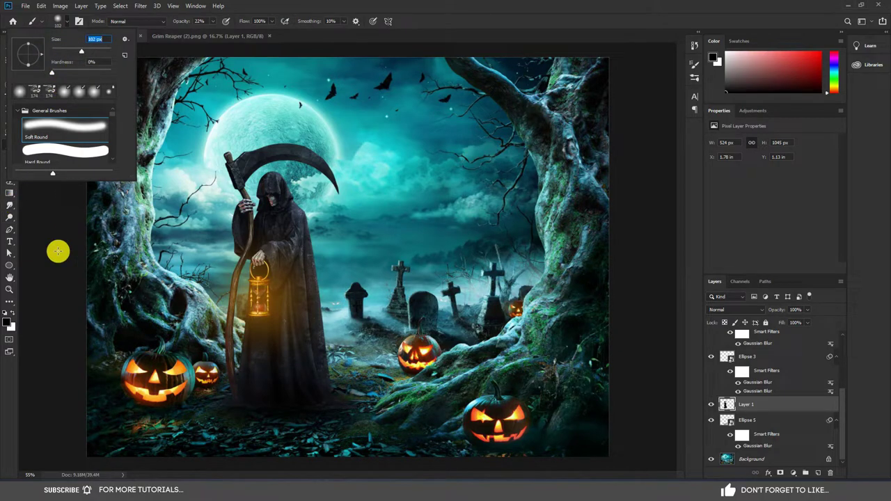
left_click(59, 251)
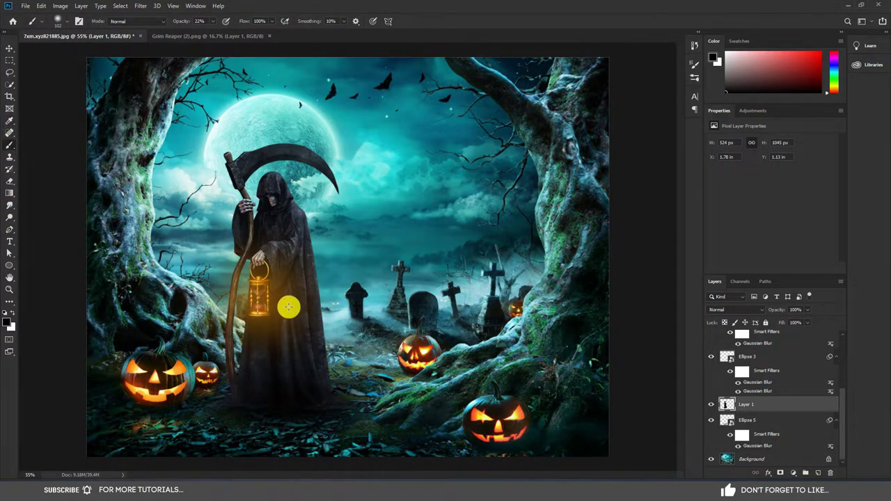
Step: Zoom out and toggle Ellipse 5's visibility to compare the shadow under the reaper
scroll(346, 396, "up", 3)
scroll(346, 395, "up", 1)
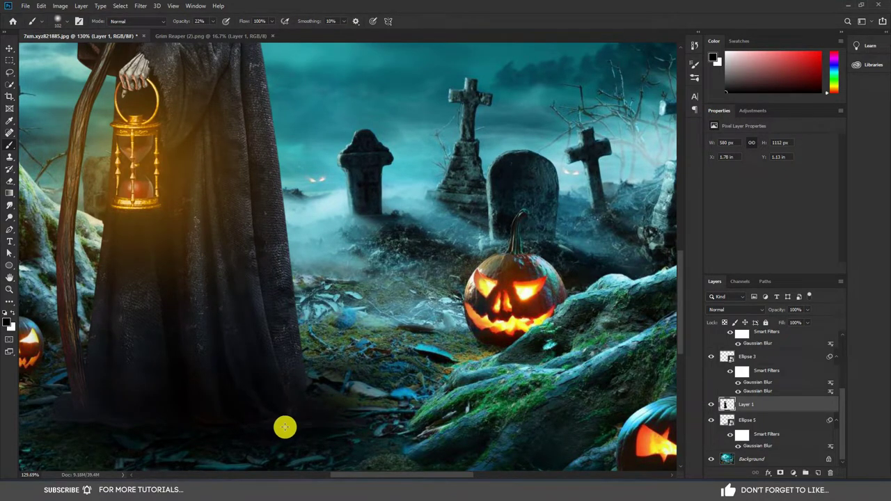
scroll(239, 397, "down", 1)
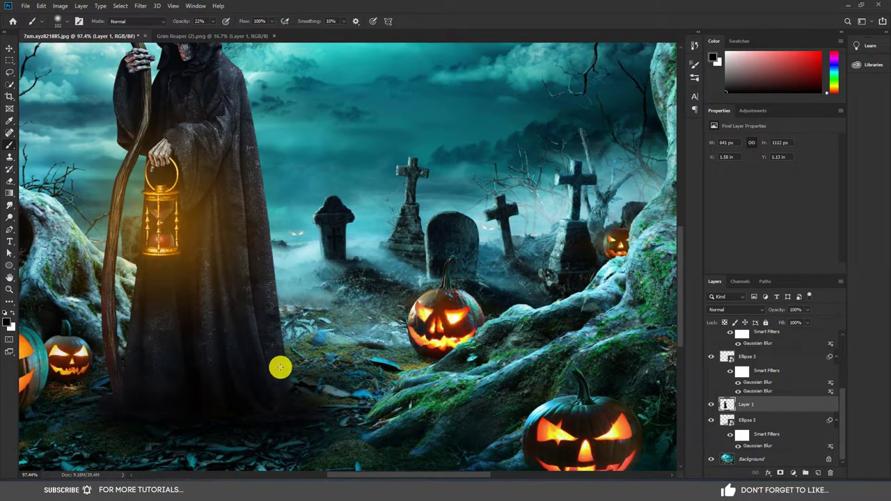
scroll(272, 413, "down", 2)
scroll(254, 368, "down", 1)
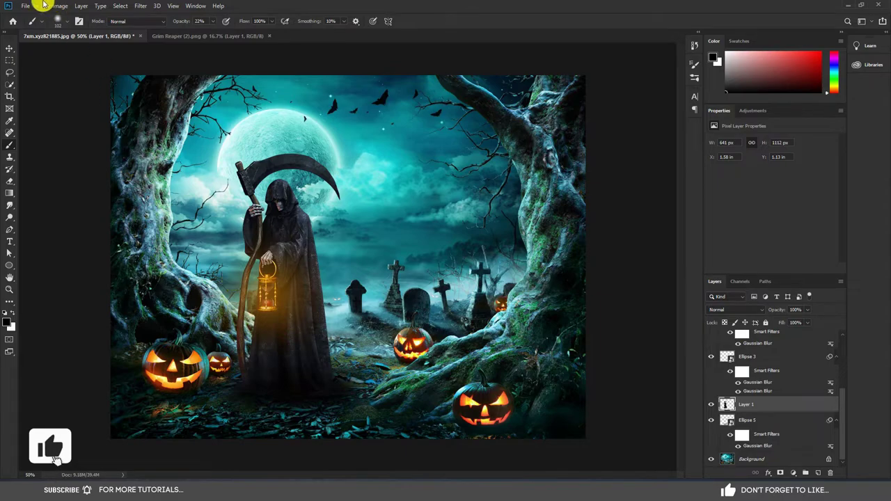
left_click(10, 49)
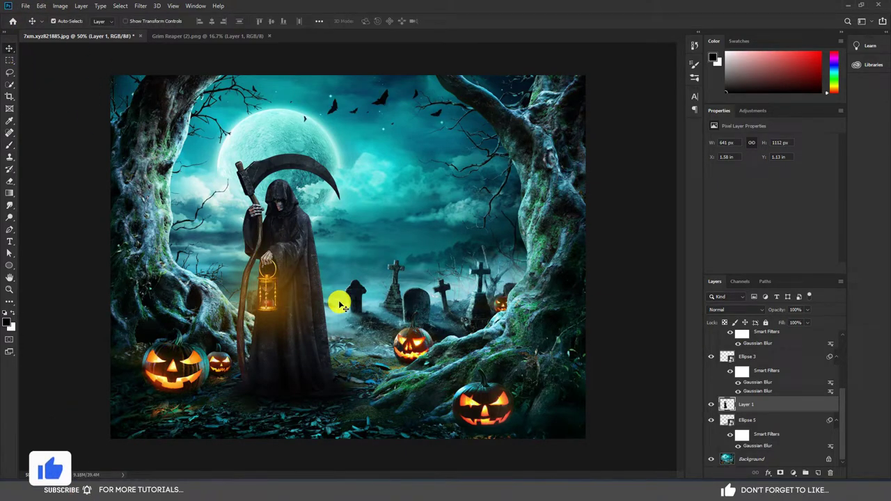
left_click(711, 420)
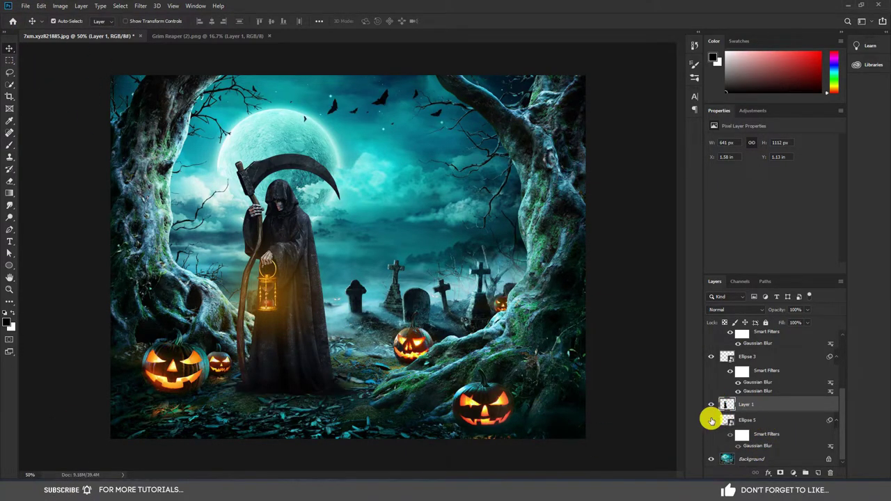
left_click(711, 421)
left_click(711, 421)
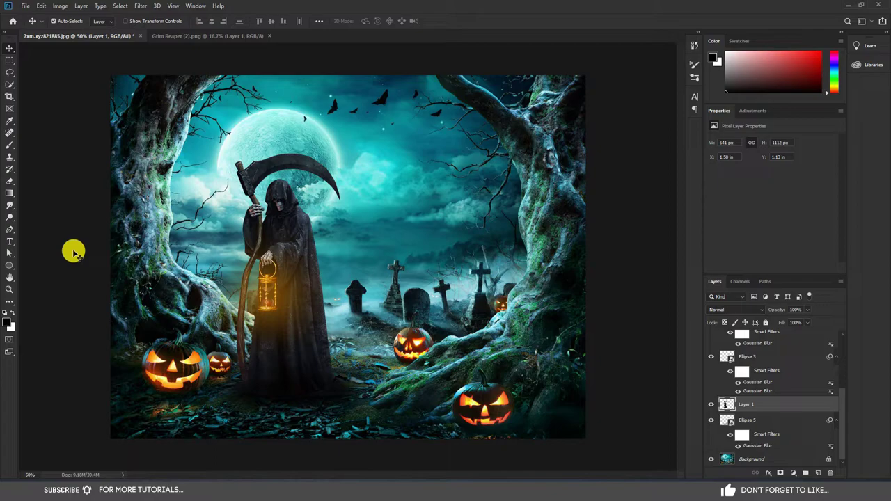
Step: Open SMOKE.png and drop its layer into the graveyard document near the reaper's feet
key("ctrl+o")
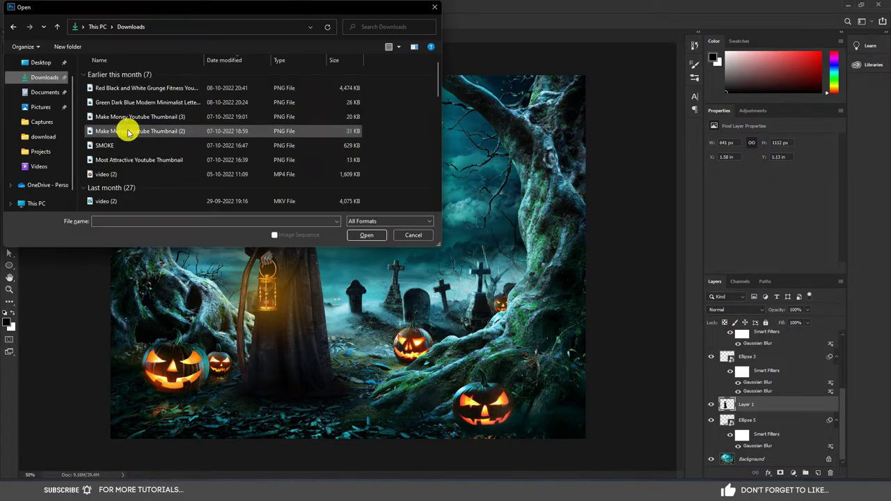
left_click(129, 146)
left_click(368, 237)
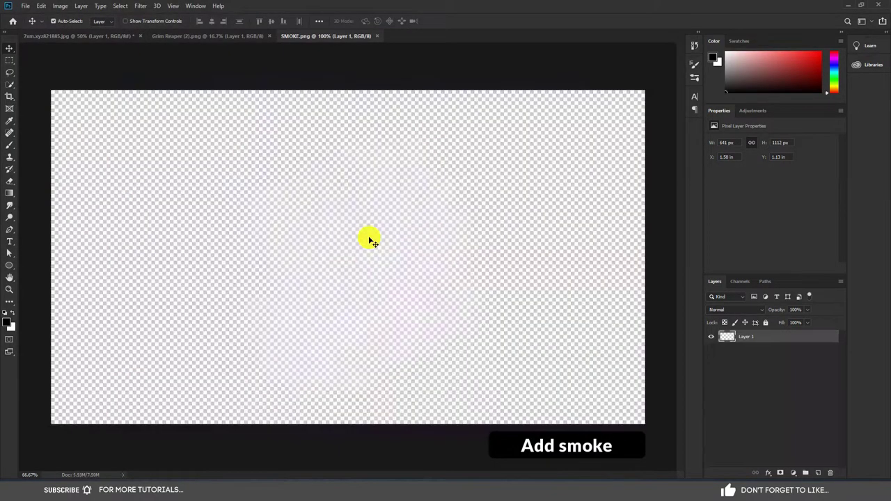
mouse_move(318, 35)
left_mouse_down()
mouse_move(62, 37)
mouse_move(338, 36)
left_mouse_up()
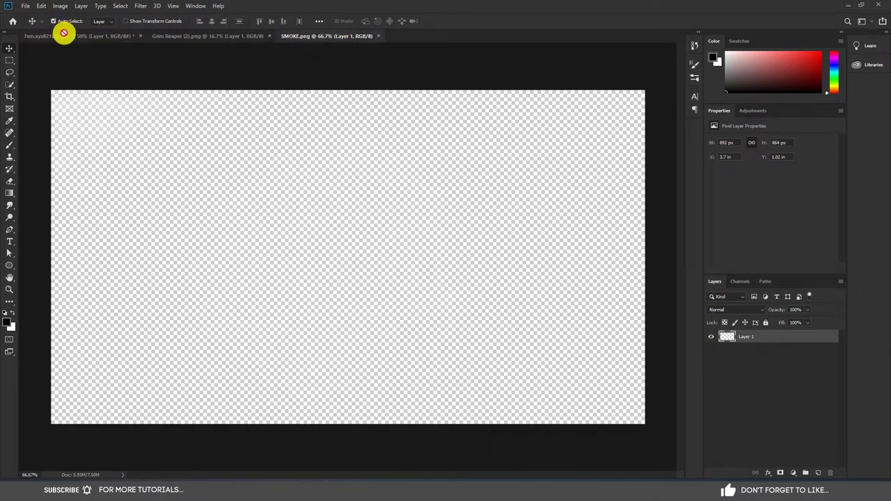
left_click(63, 36)
mouse_move(279, 279)
left_mouse_down()
mouse_move(378, 288)
mouse_move(345, 333)
left_mouse_up()
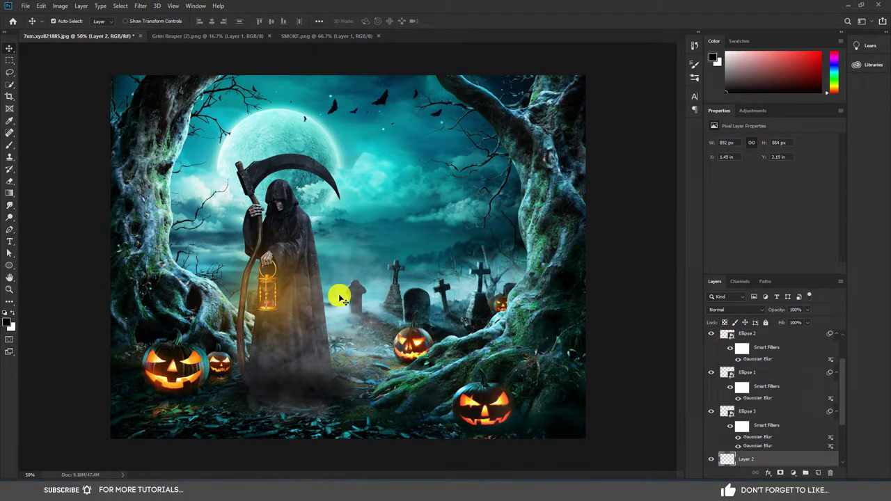
key("ctrl+t")
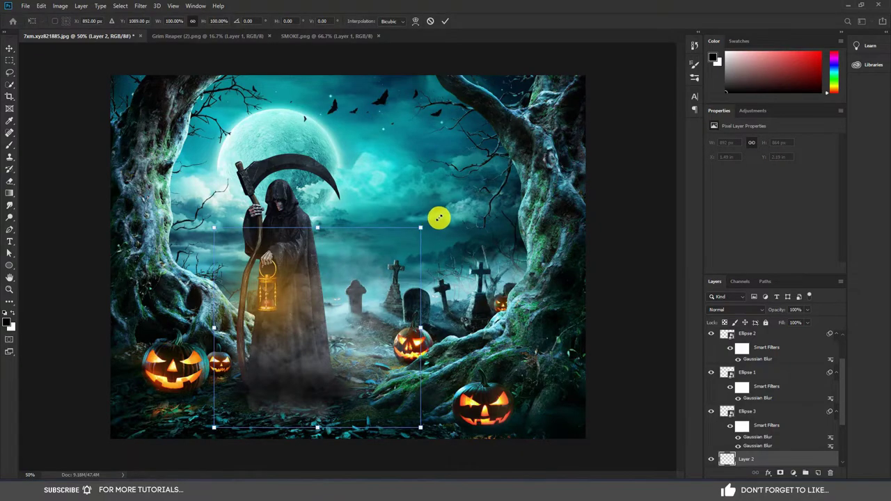
Step: Scale the smoke up and stretch it leftward and lower along the ground
left_click_drag(438, 219, 453, 207)
mouse_move(355, 314)
left_mouse_down()
mouse_move(232, 374)
mouse_move(212, 424)
mouse_move(269, 410)
mouse_move(259, 415)
mouse_move(272, 384)
left_mouse_up()
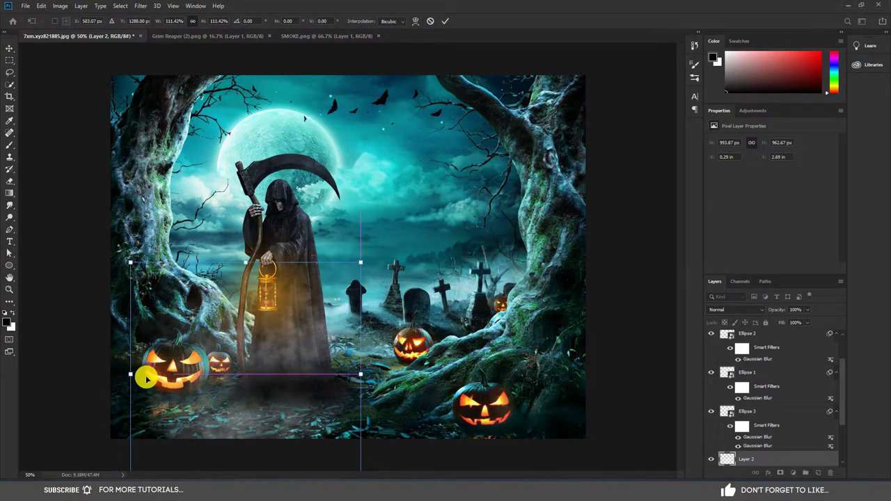
left_click_drag(133, 374, 98, 378)
left_click_drag(225, 387, 242, 447)
key("Return")
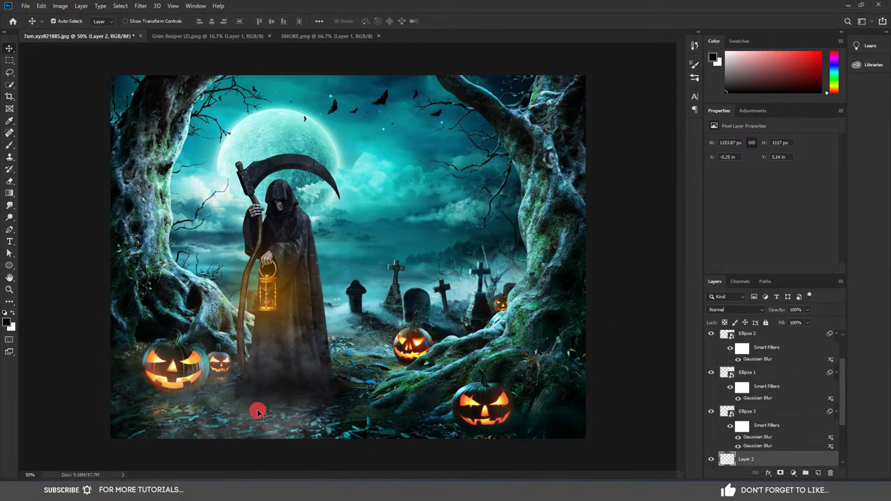
Step: Duplicate the smoke, move Layer 2 to the top of the stack, and lower it
left_click_drag(257, 413, 274, 405)
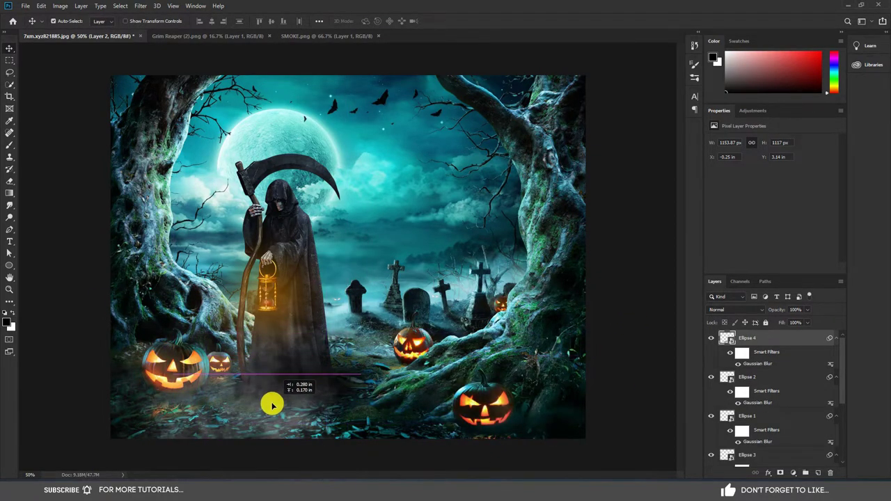
left_click_drag(273, 404, 259, 410)
scroll(753, 465, "down", 2)
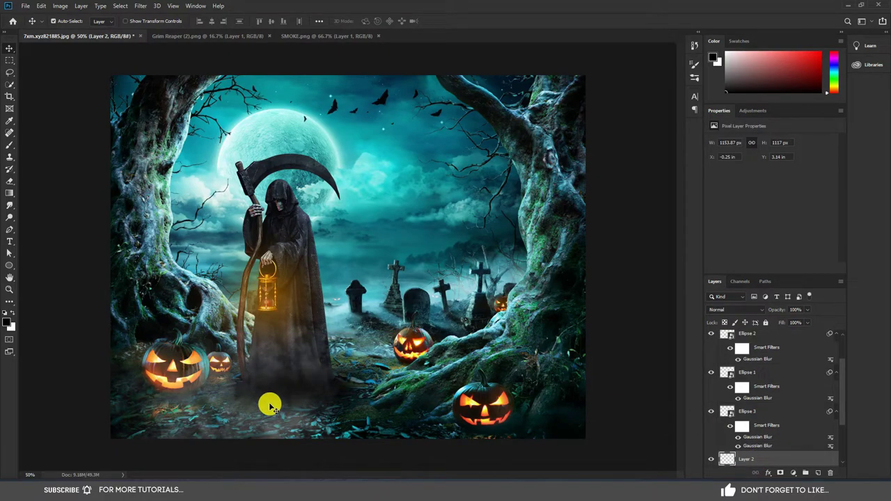
left_click_drag(785, 460, 768, 334)
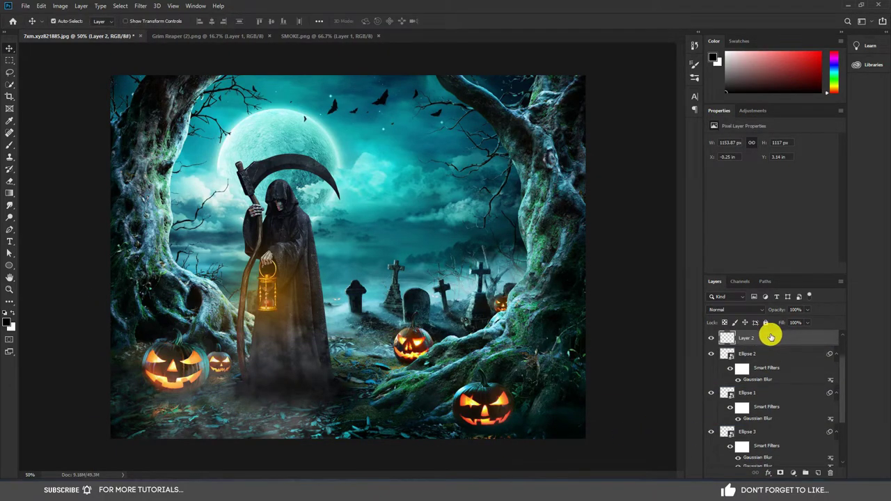
mouse_move(201, 420)
left_mouse_down()
mouse_move(201, 404)
mouse_move(209, 469)
mouse_move(169, 461)
mouse_move(171, 420)
left_mouse_up()
left_click(635, 343)
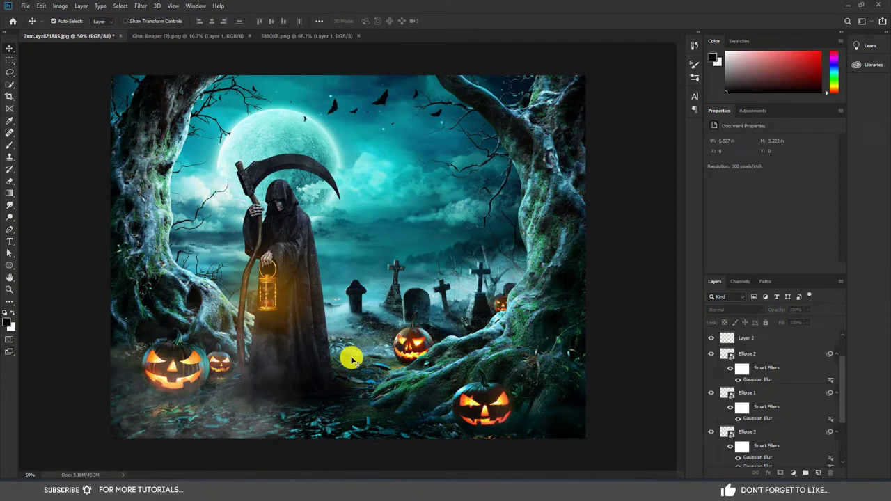
scroll(333, 371, "up", 3)
scroll(332, 371, "down", 1)
scroll(352, 453, "down", 1)
scroll(342, 415, "down", 1)
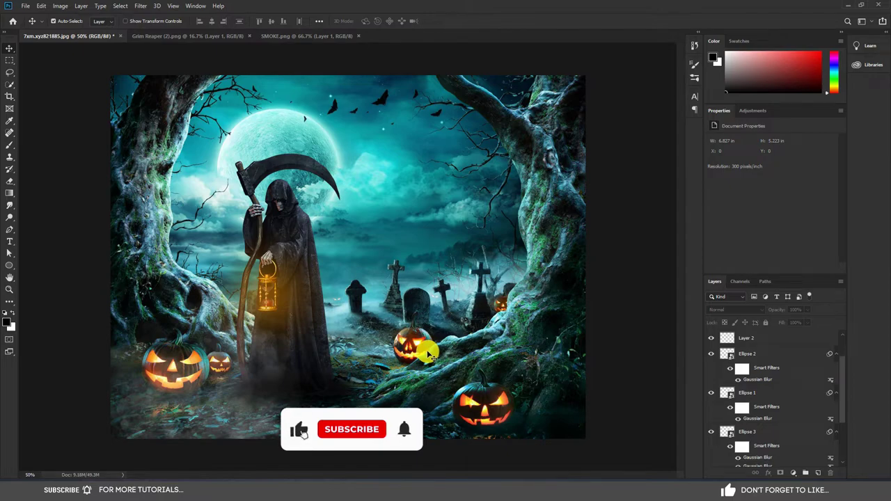
scroll(446, 351, "down", 1)
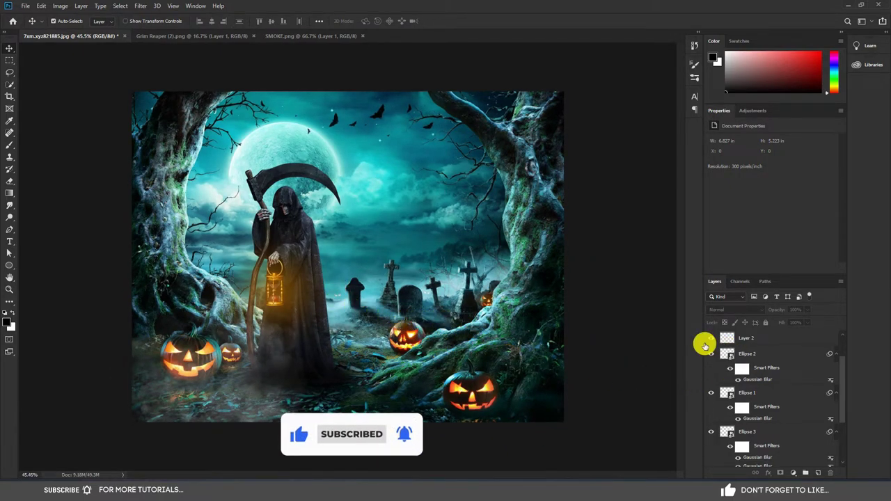
scroll(731, 384, "down", 1)
scroll(736, 392, "up", 2)
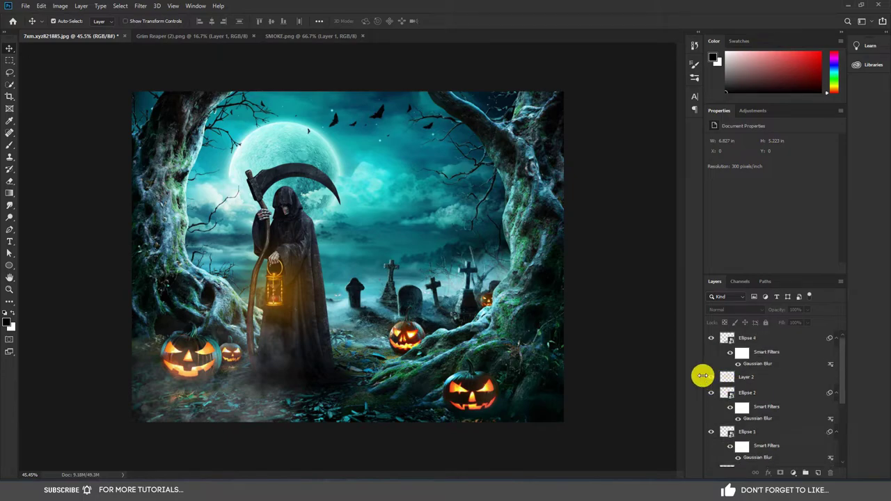
scroll(377, 313, "down", 1)
scroll(397, 337, "up", 1)
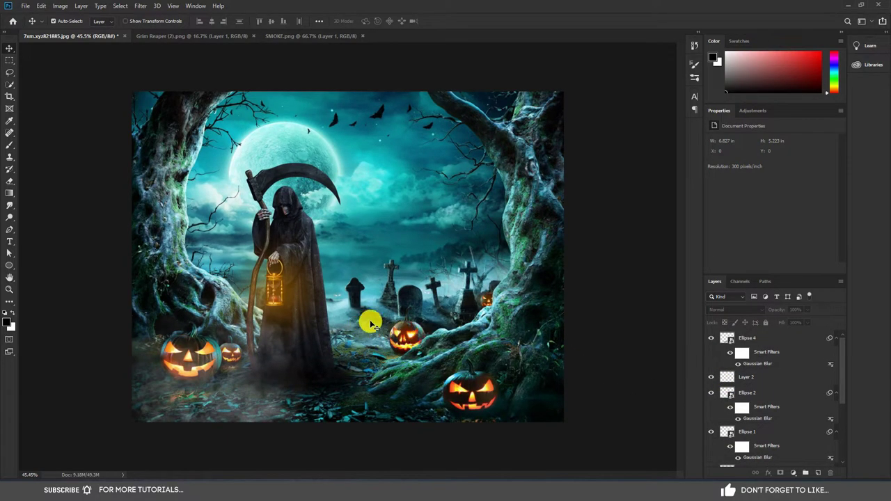
scroll(372, 319, "up", 1)
scroll(418, 339, "up", 1)
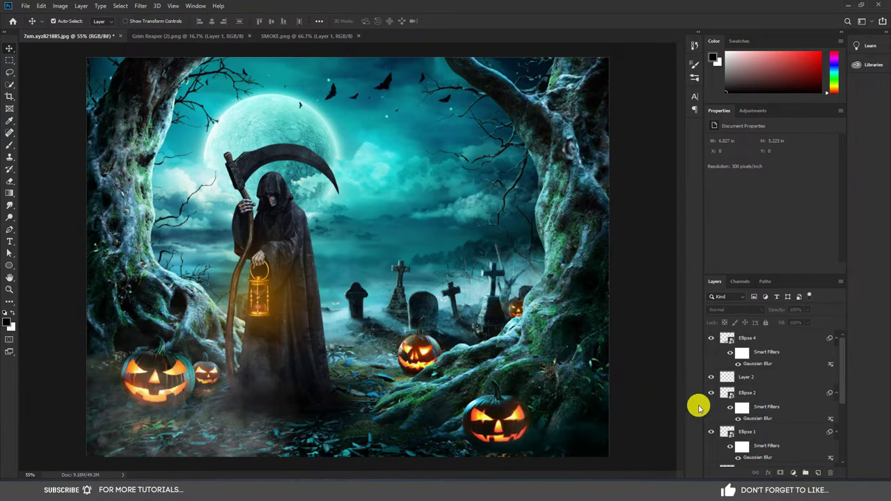
Step: Nudge Layer 2's smoke slightly up and left with Free Transform
left_click(200, 430)
key("ctrl+t")
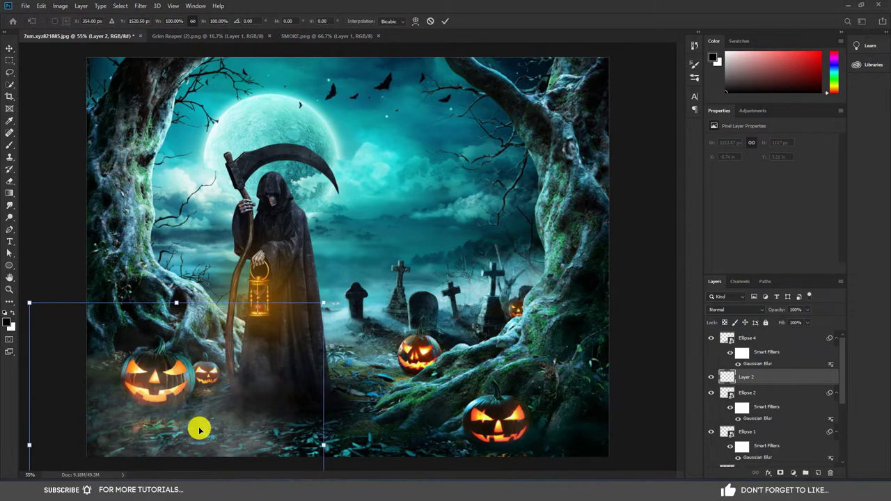
left_click(199, 421)
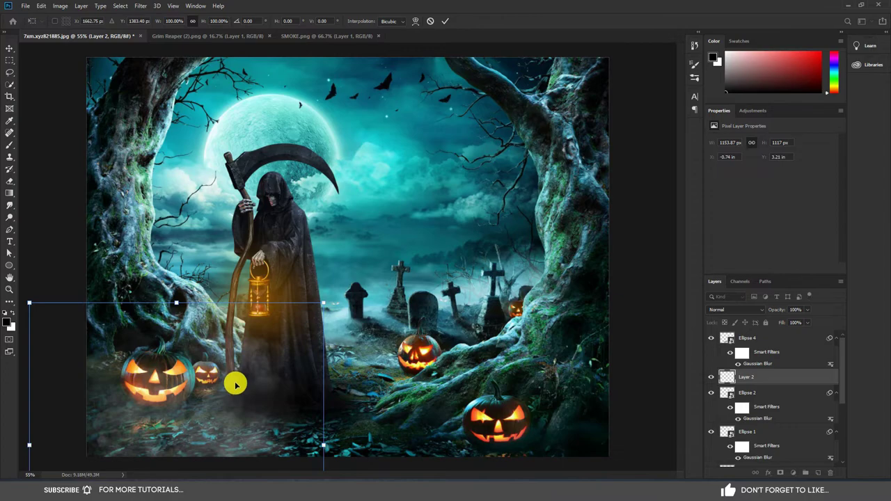
left_click_drag(235, 385, 227, 377)
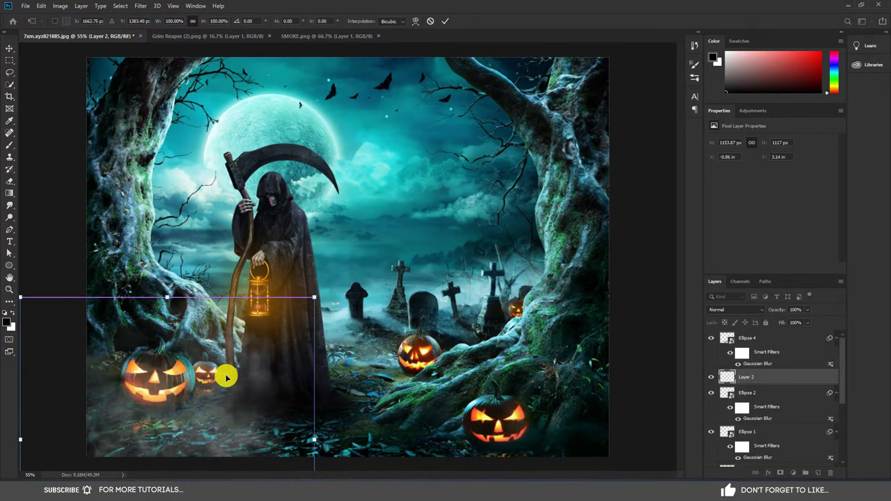
key("Return")
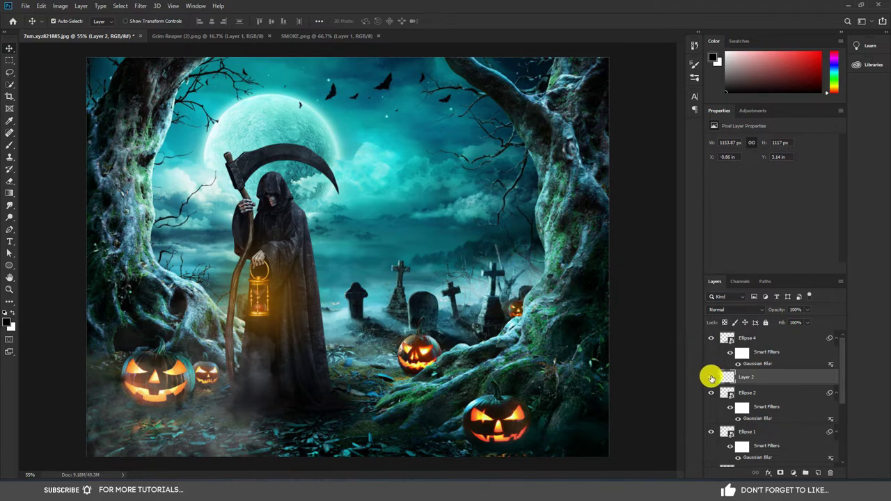
Step: Toggle Ellipse 5 and Layer 1 visibility to compare the finished scene
scroll(711, 380, "down", 2)
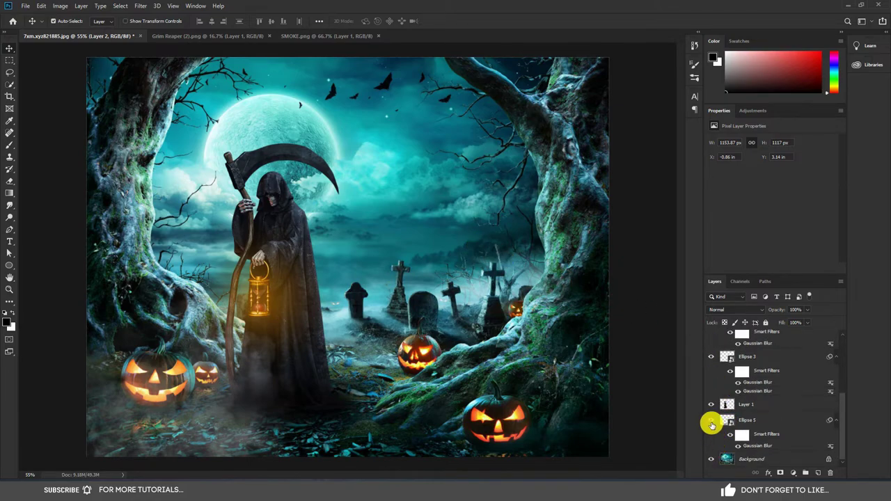
left_click(711, 420)
left_click(710, 404)
left_click(710, 405)
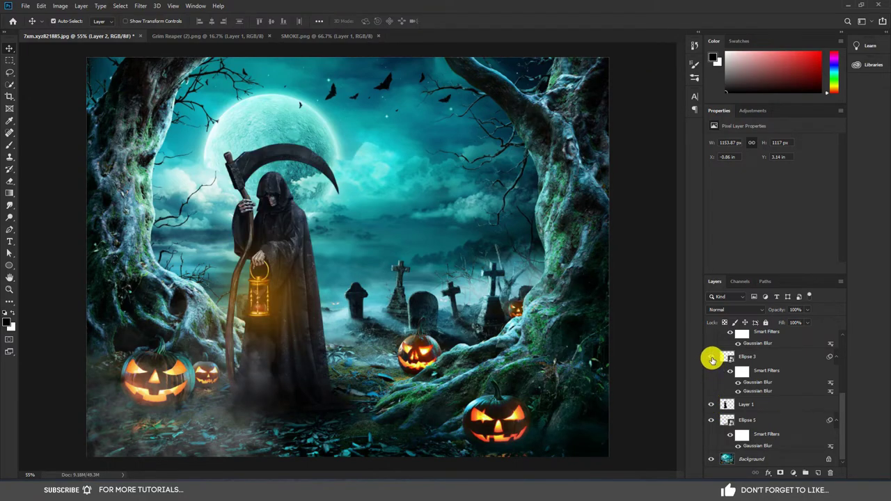
scroll(711, 355, "up", 3)
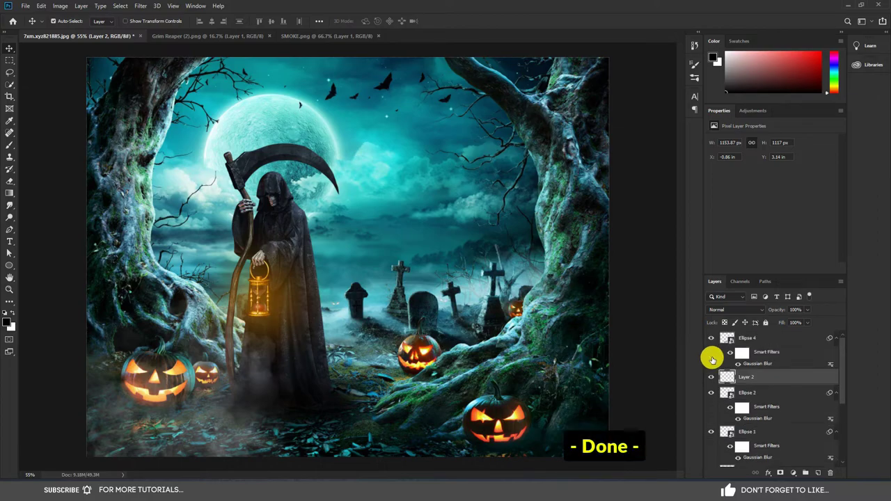